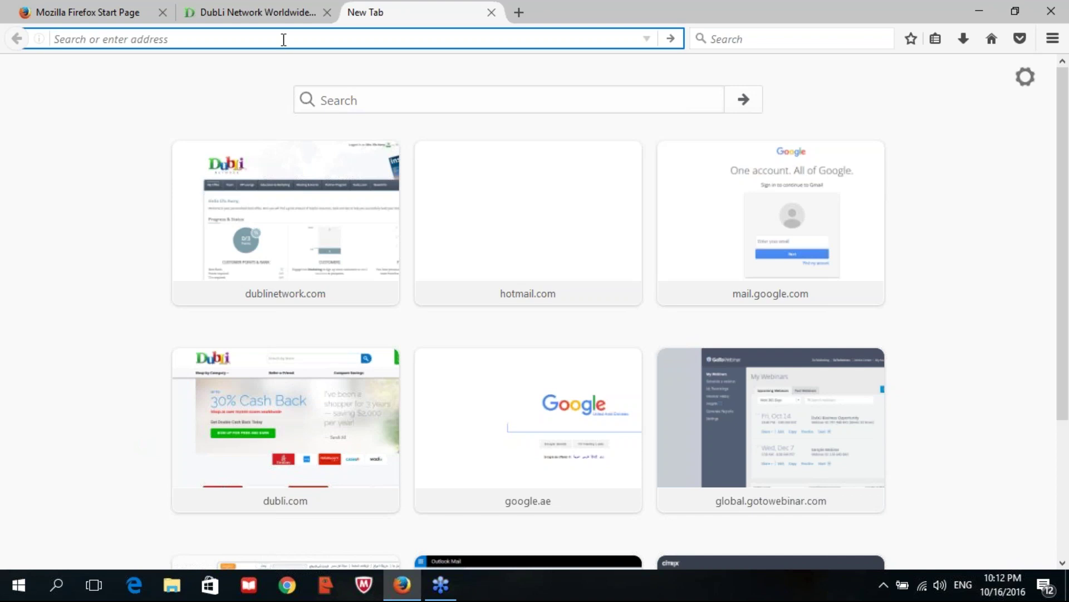
type("www")
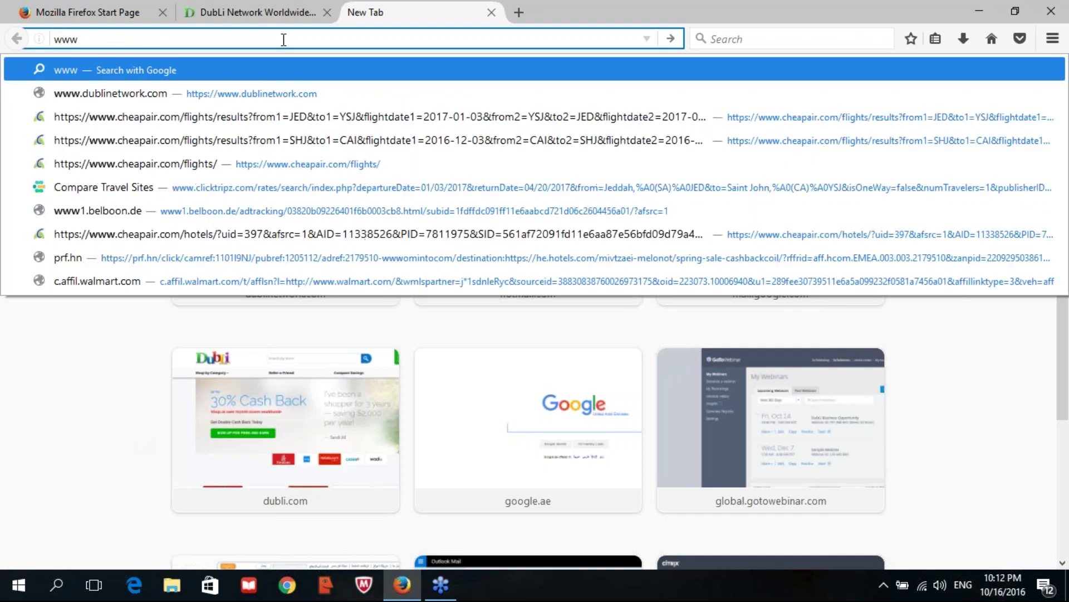
type(".dubli")
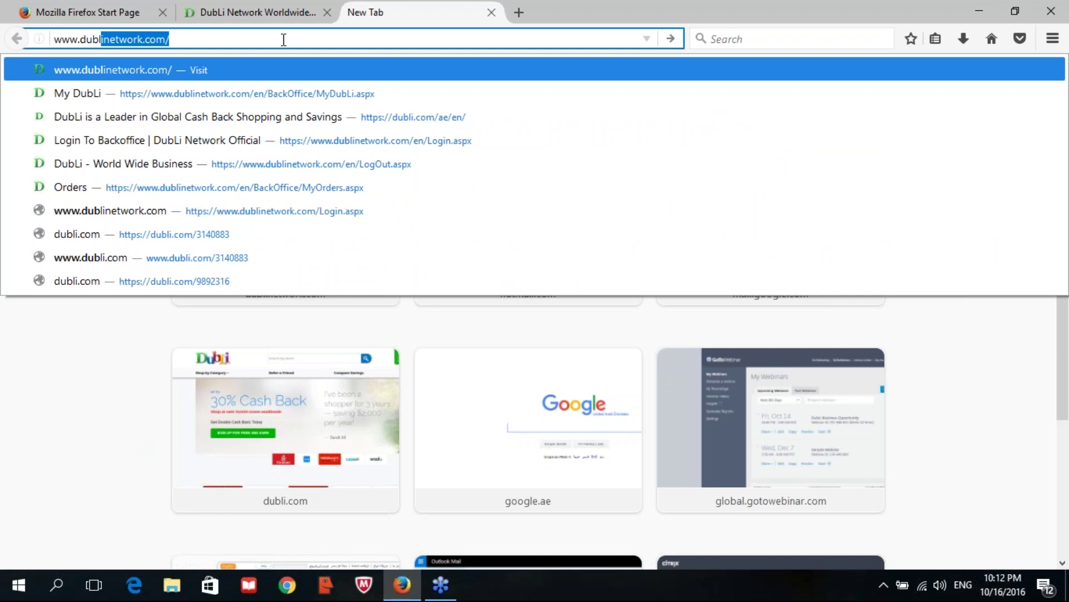
type("net")
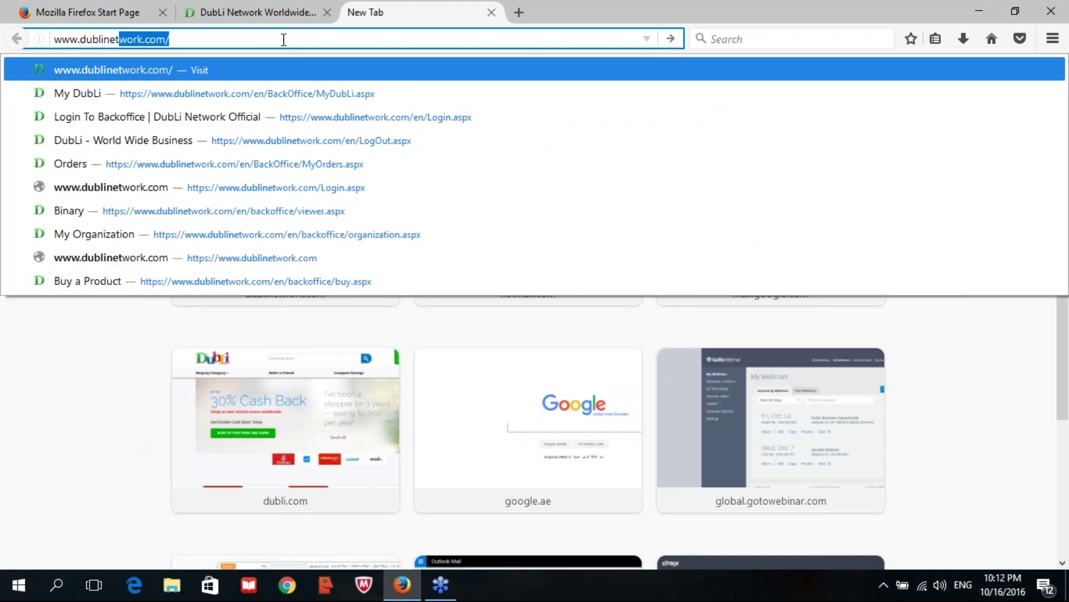
key("Return")
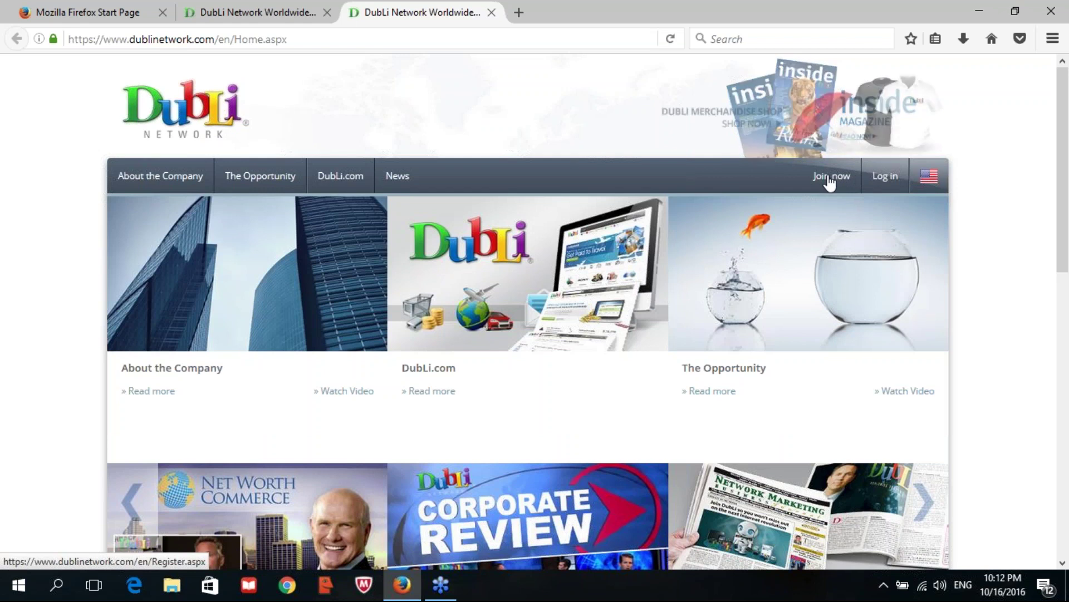
- Start a new member sign-up with Join now and scroll down to the Personal data section
left_click(829, 181)
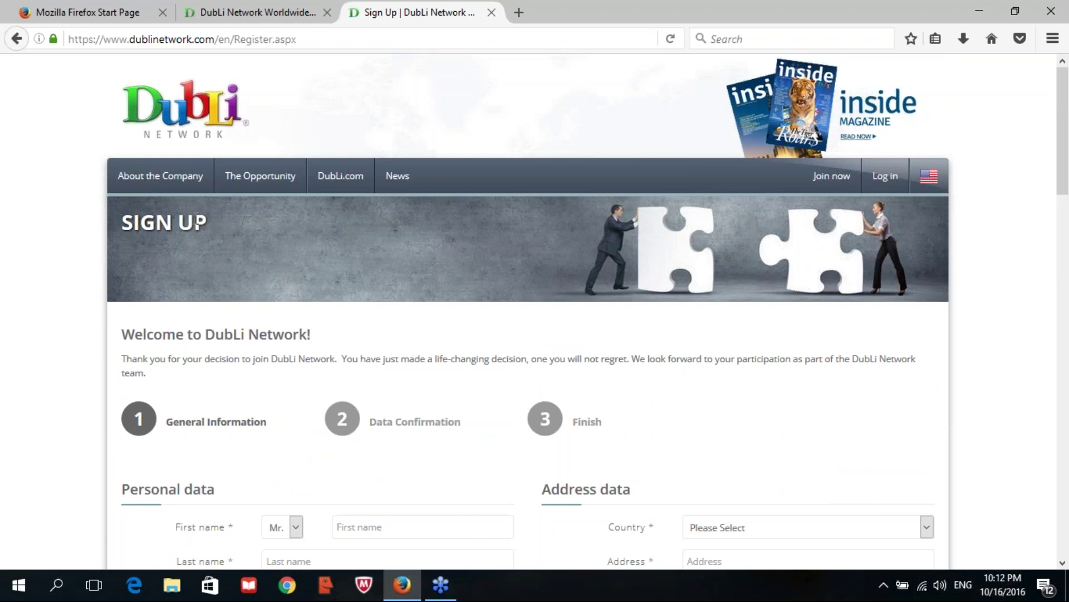
scroll(329, 206, "down", 3)
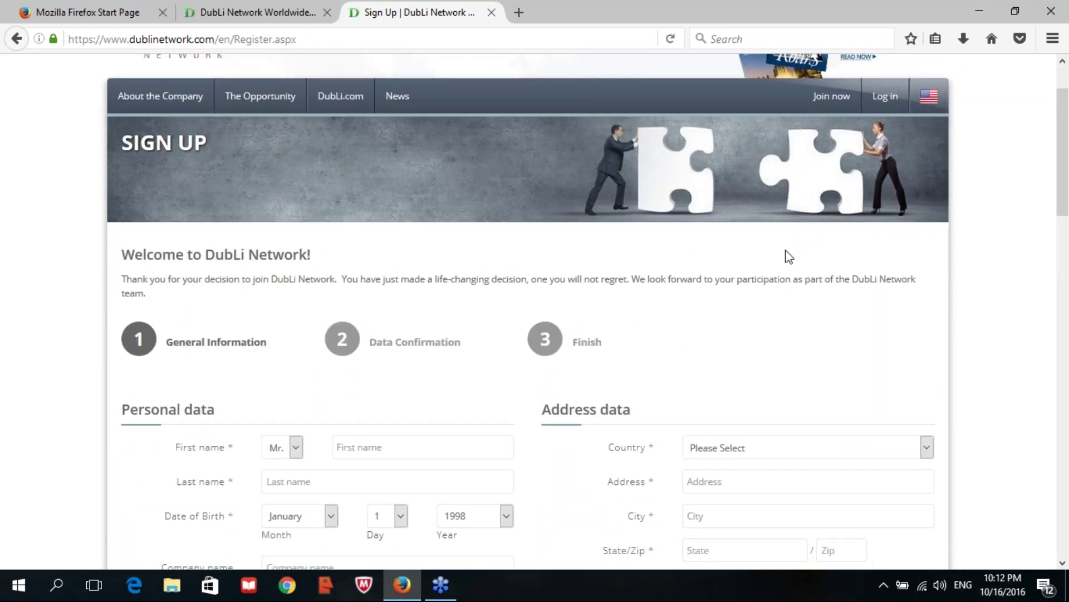
scroll(266, 310, "down", 3)
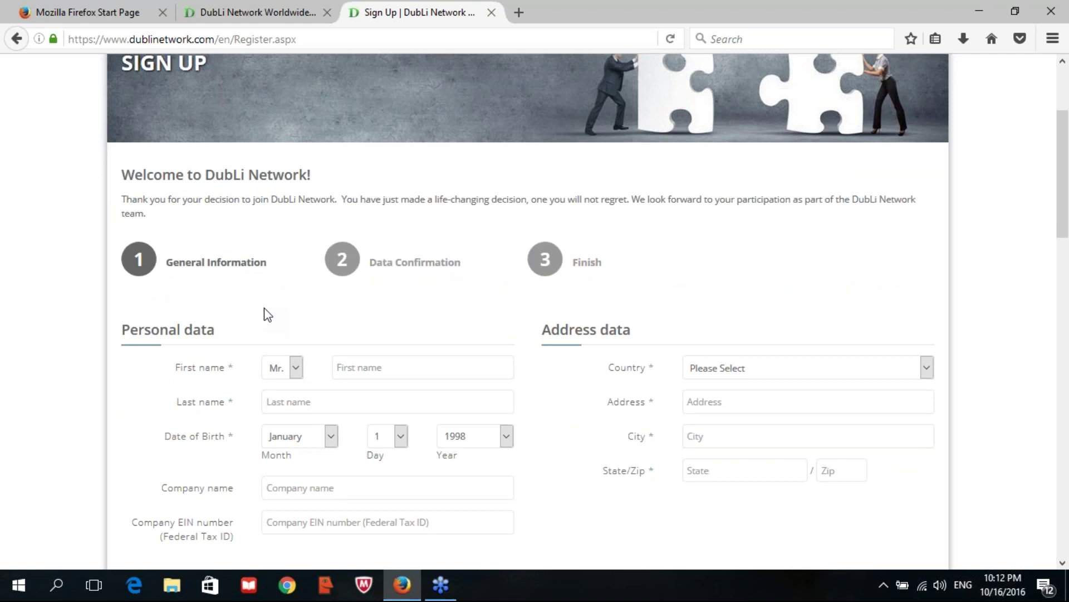
scroll(266, 314, "down", 3)
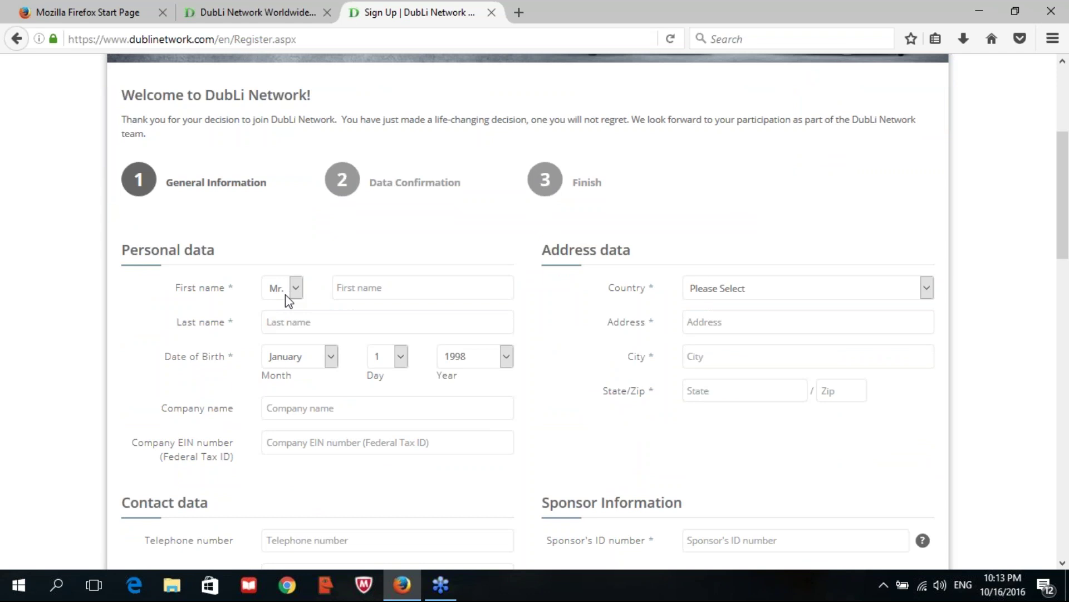
- Keep Mr. as the title and enter the member's first and last name
left_click(285, 294)
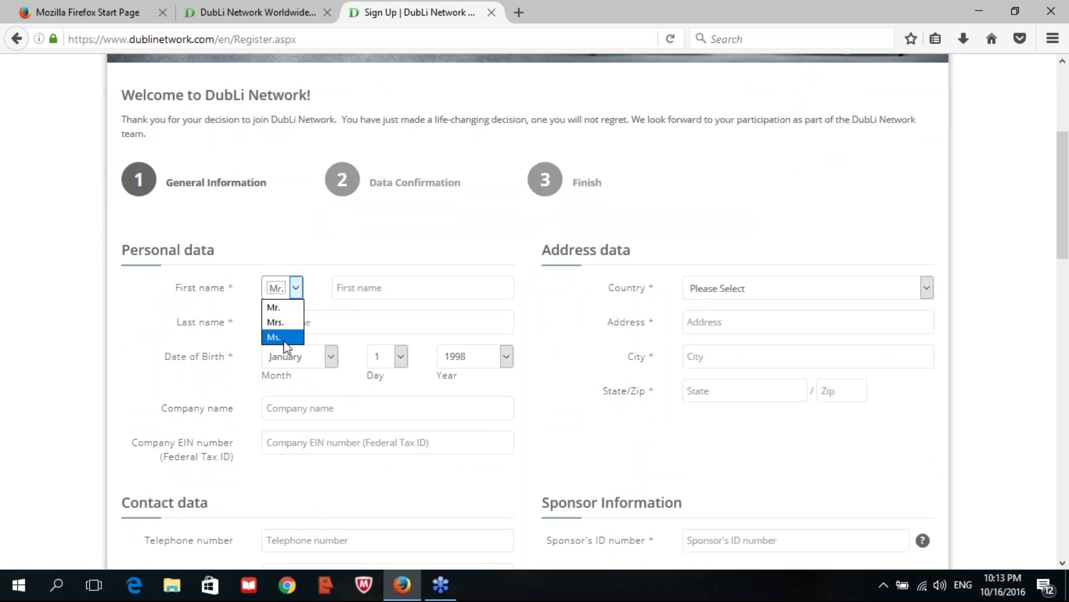
left_click(297, 291)
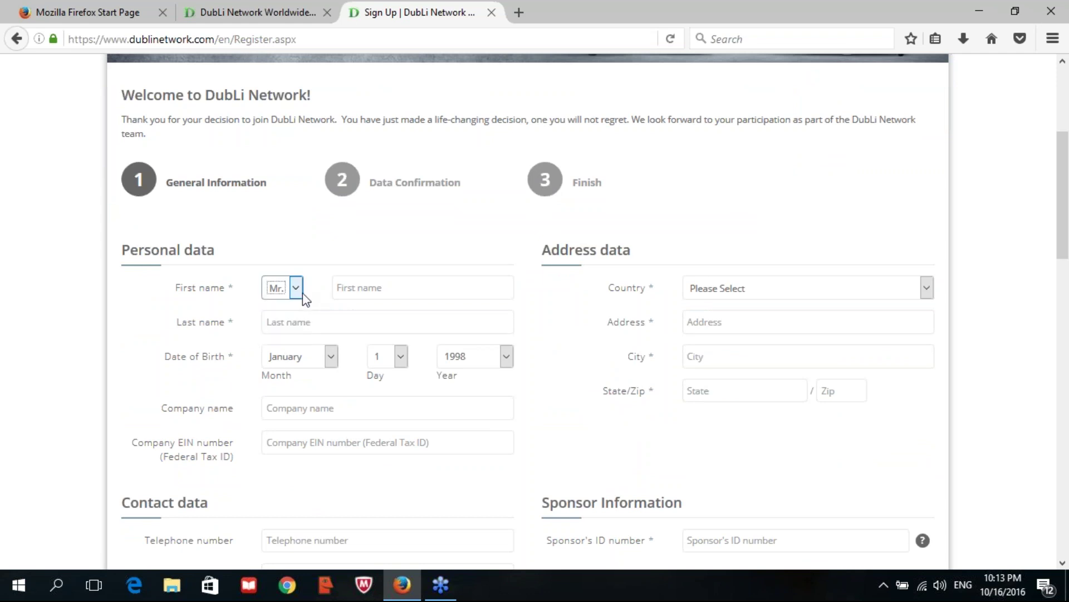
left_click(408, 288)
key("Tab")
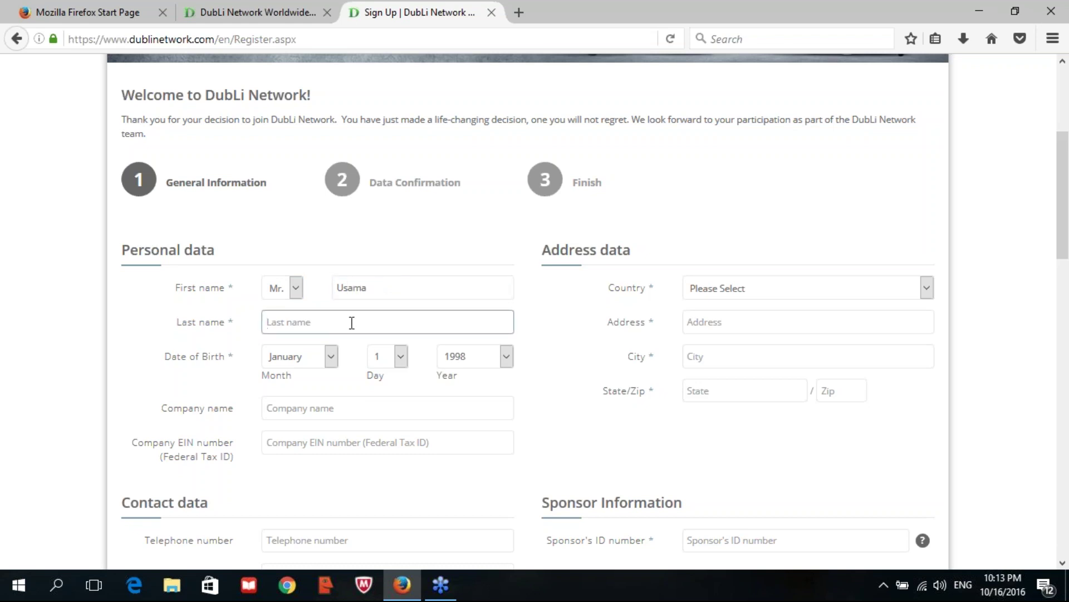
left_click(330, 357)
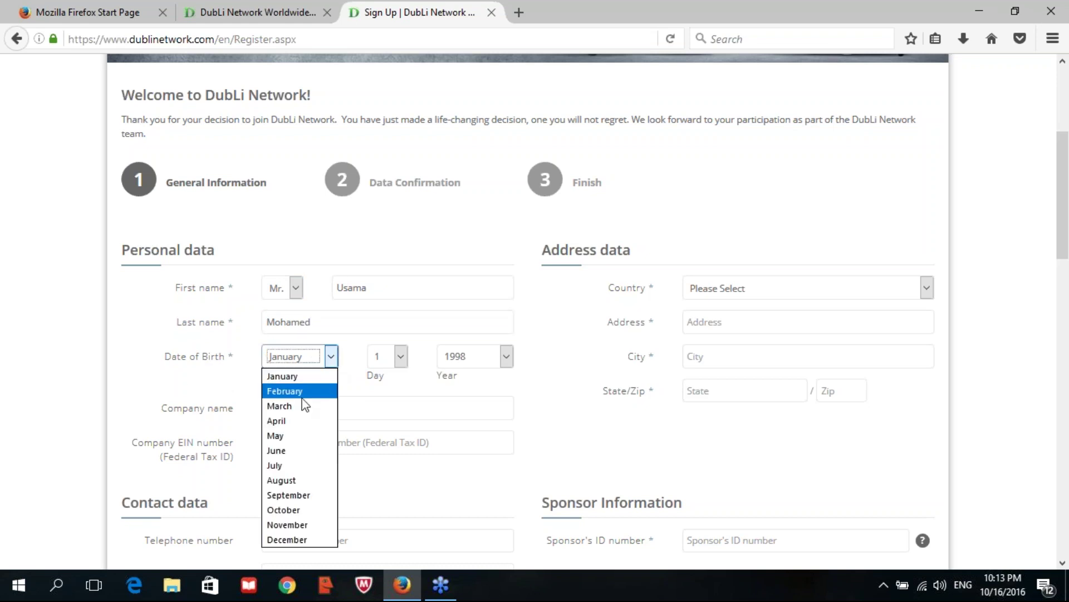
left_click(292, 479)
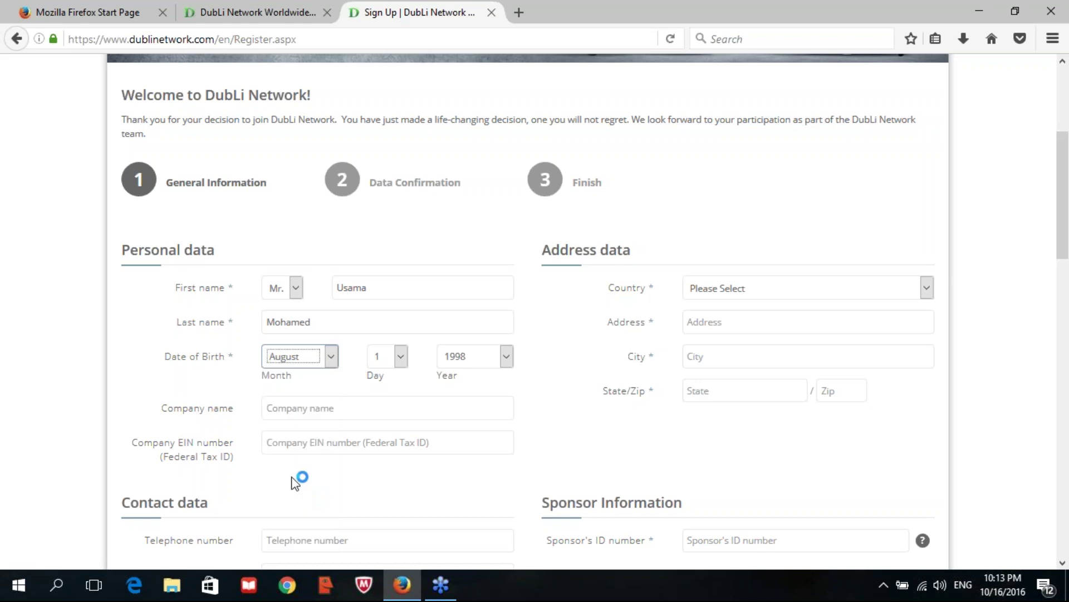
left_click(401, 360)
left_click_drag(399, 192, 407, 298)
left_click(386, 285)
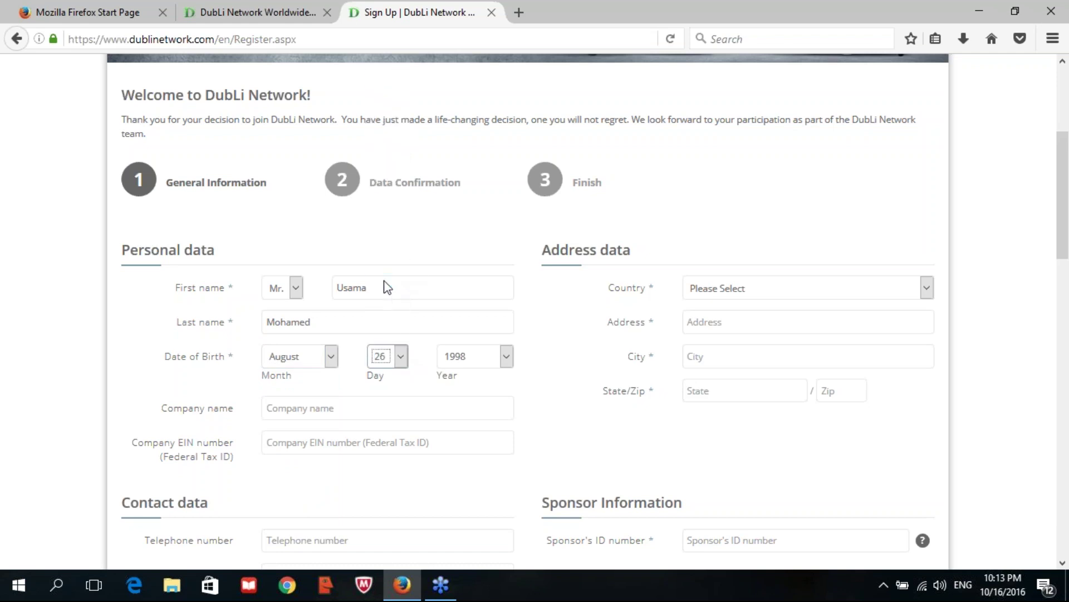
left_click(506, 356)
left_click_drag(513, 104, 516, 159)
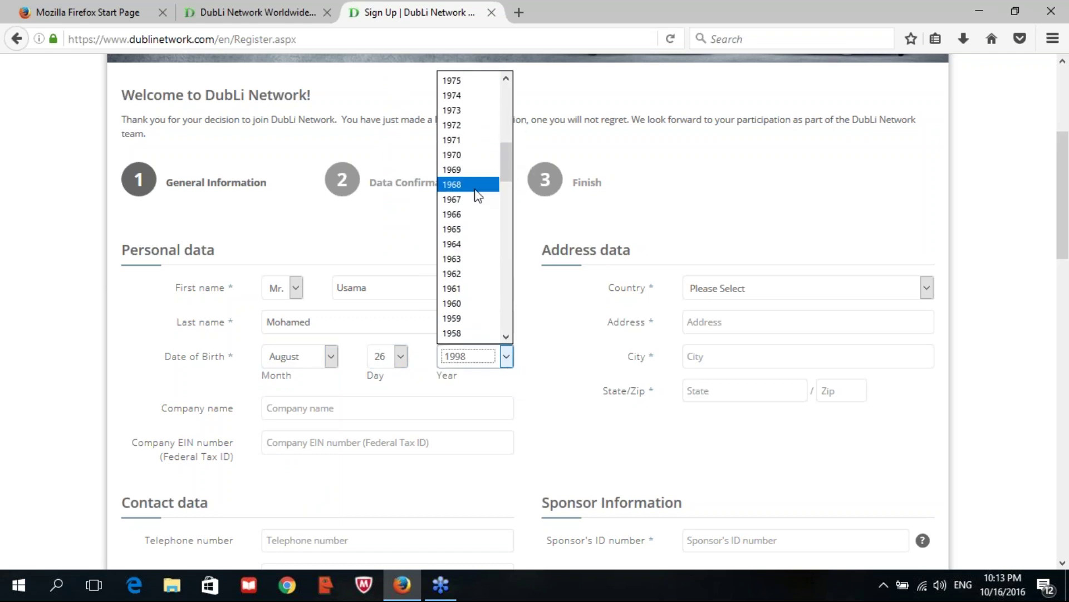
left_click(467, 229)
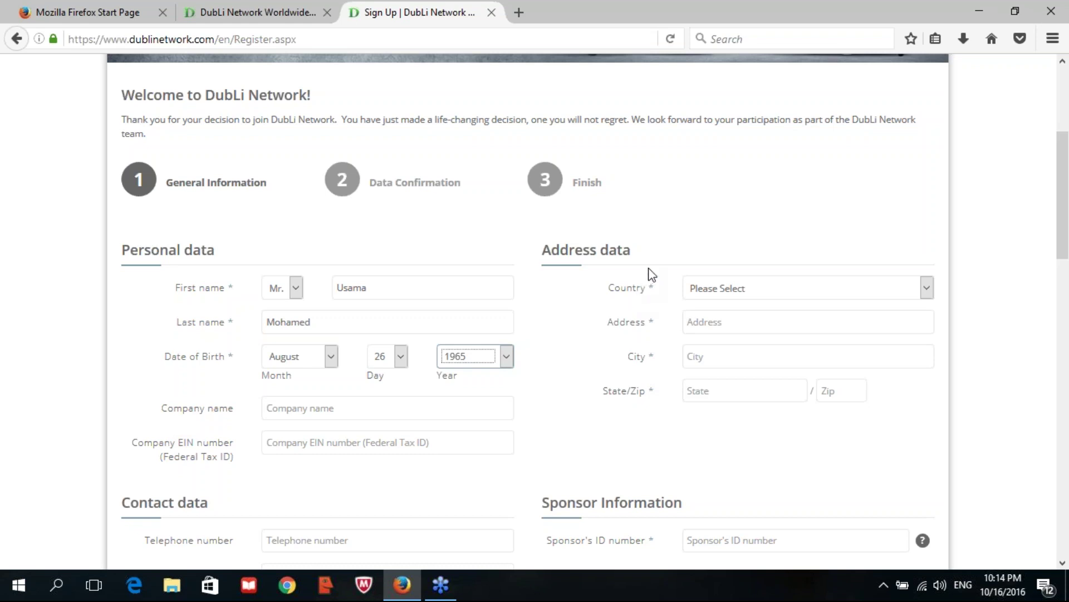
- Choose Saudi Arabia as the country
left_click(906, 290)
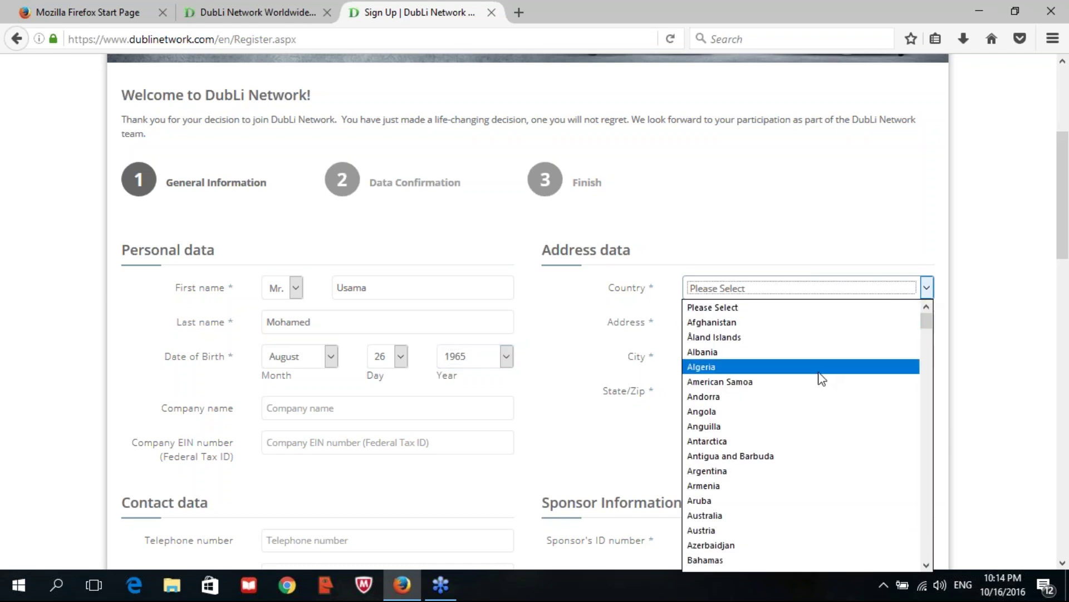
key("s")
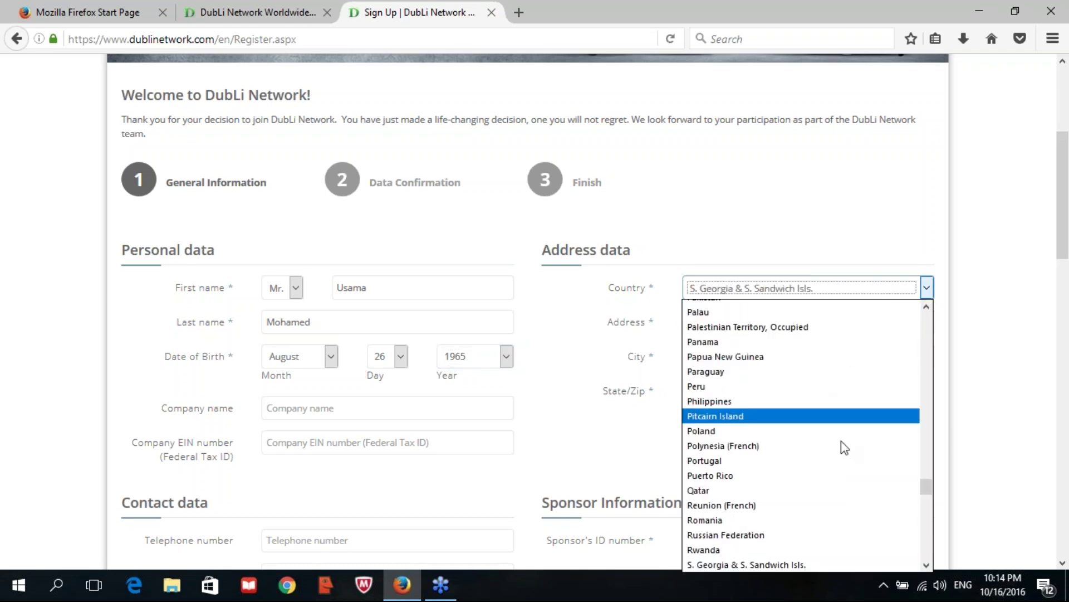
left_click_drag(927, 562, 927, 562)
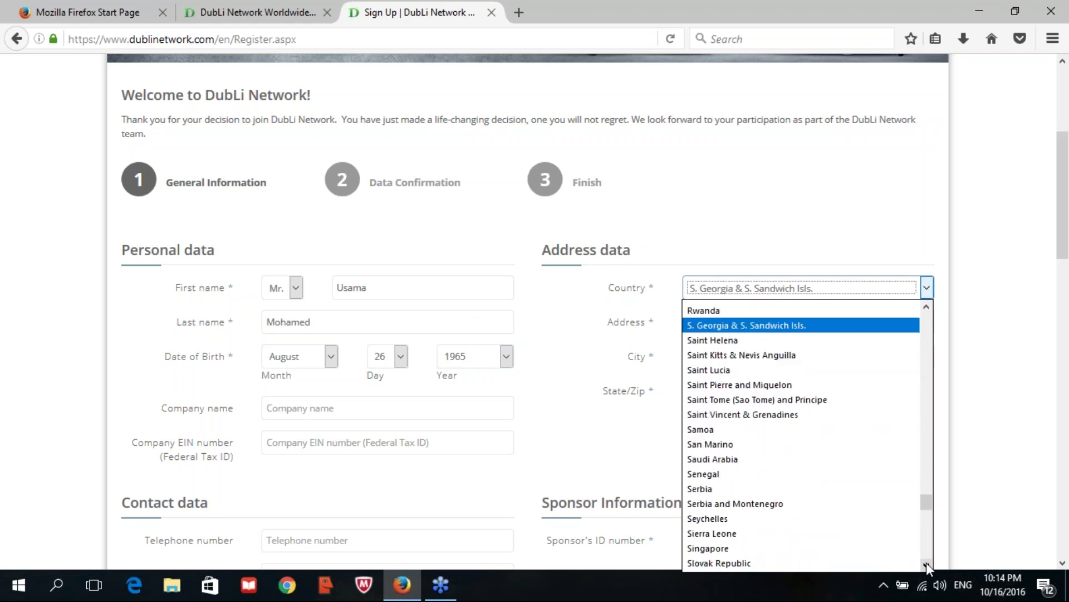
left_click(745, 459)
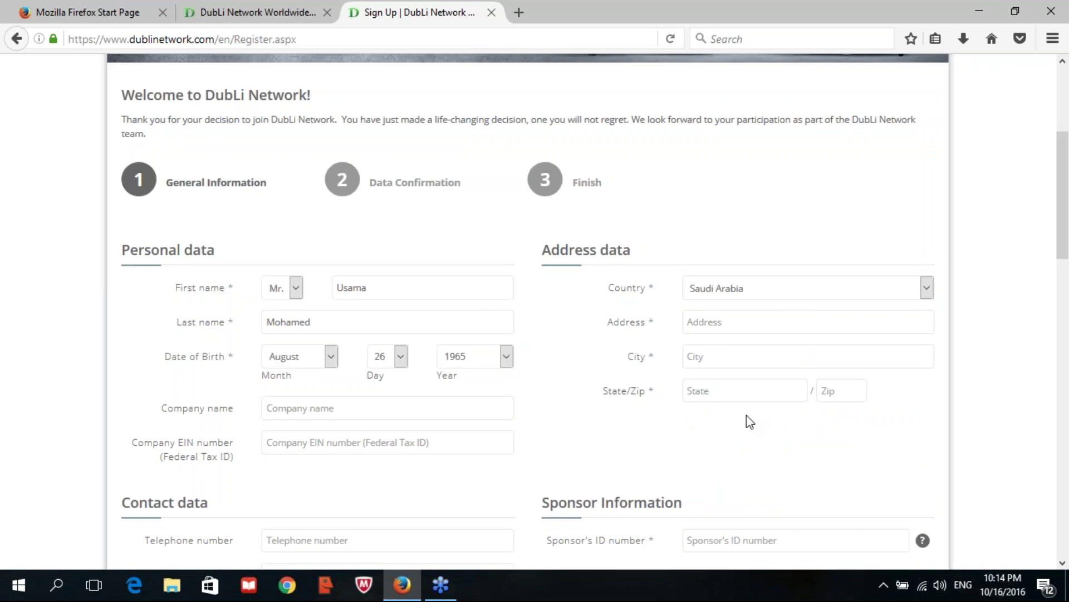
- Fill in the street address, city, state and zip code fields
left_click(776, 322)
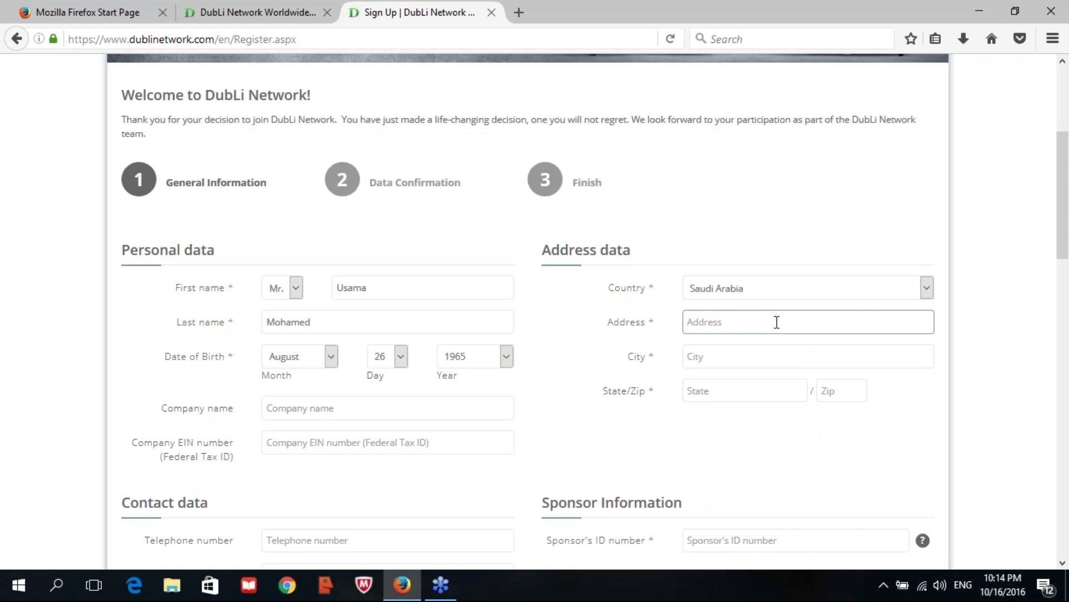
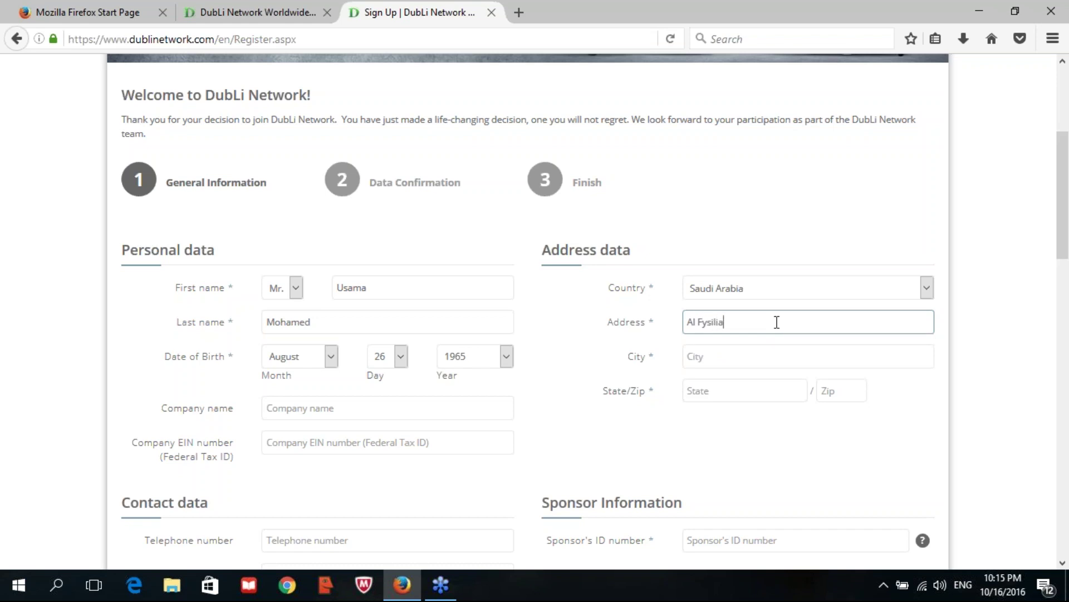
key("Tab")
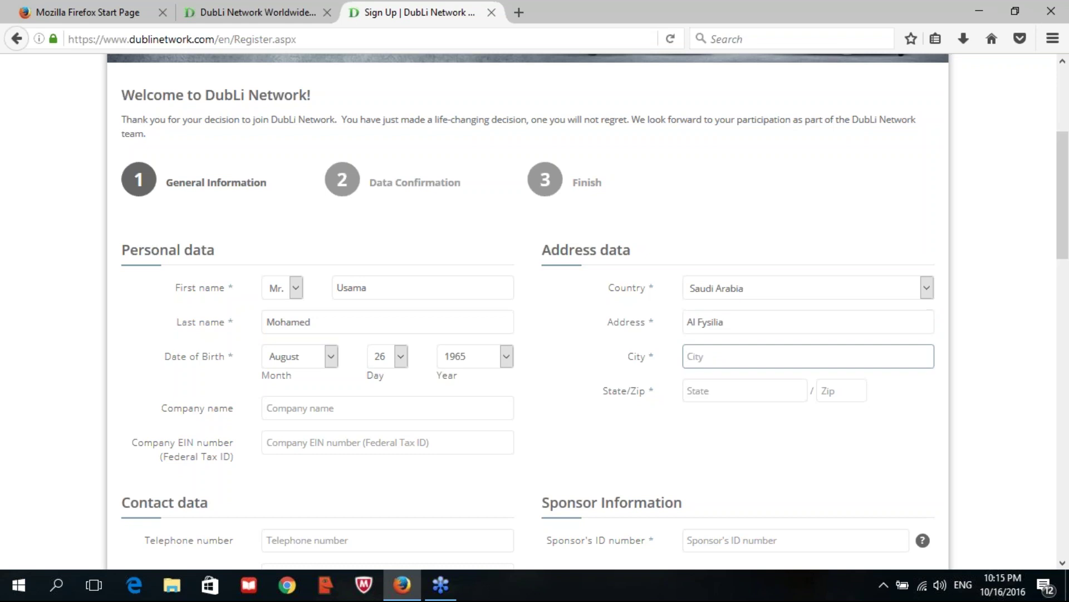
key("Tab")
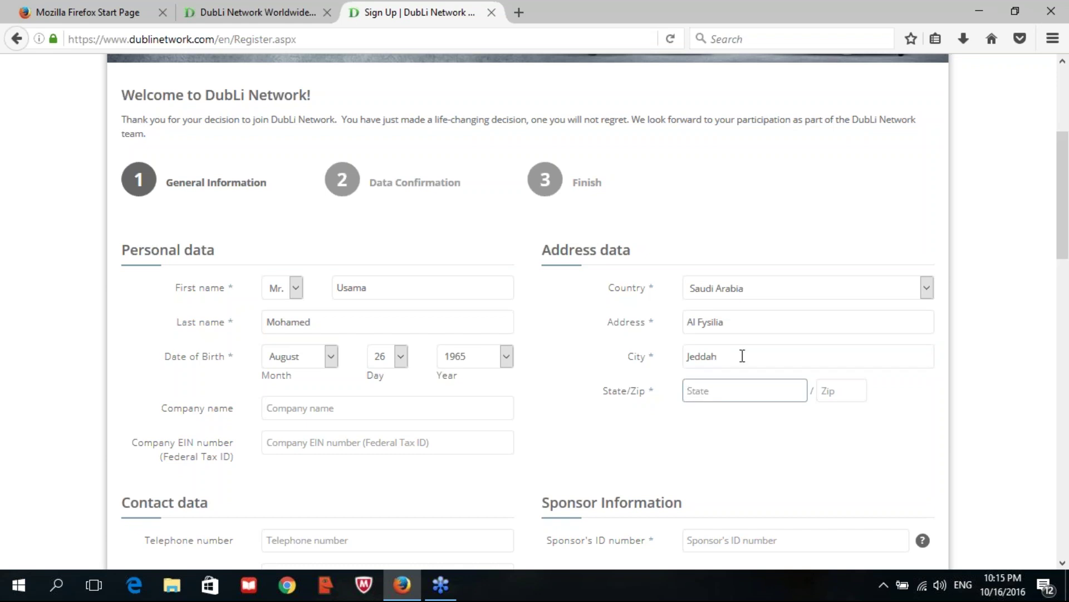
key("Tab")
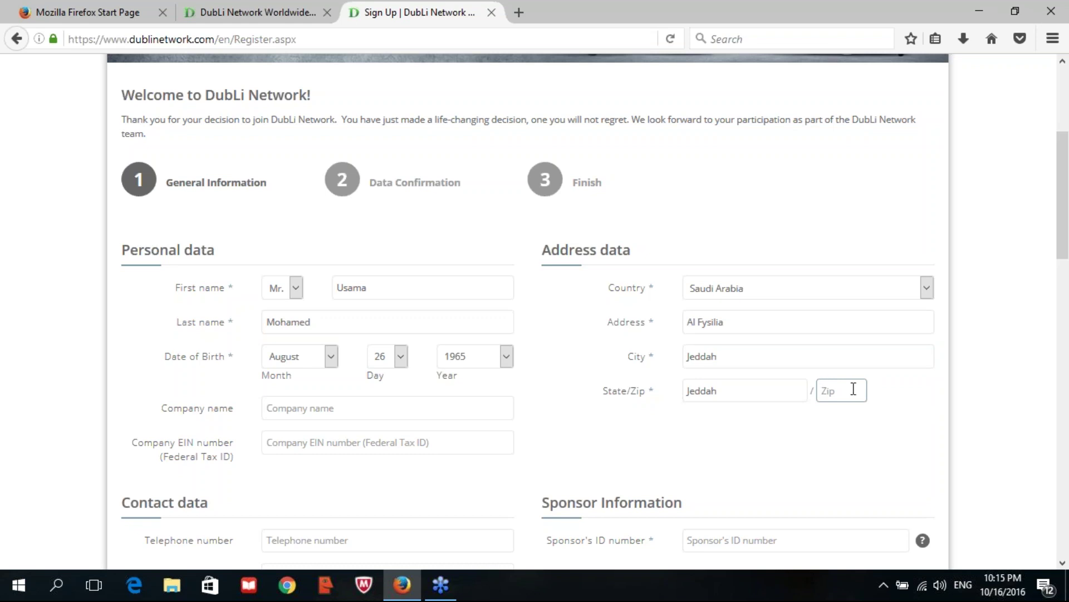
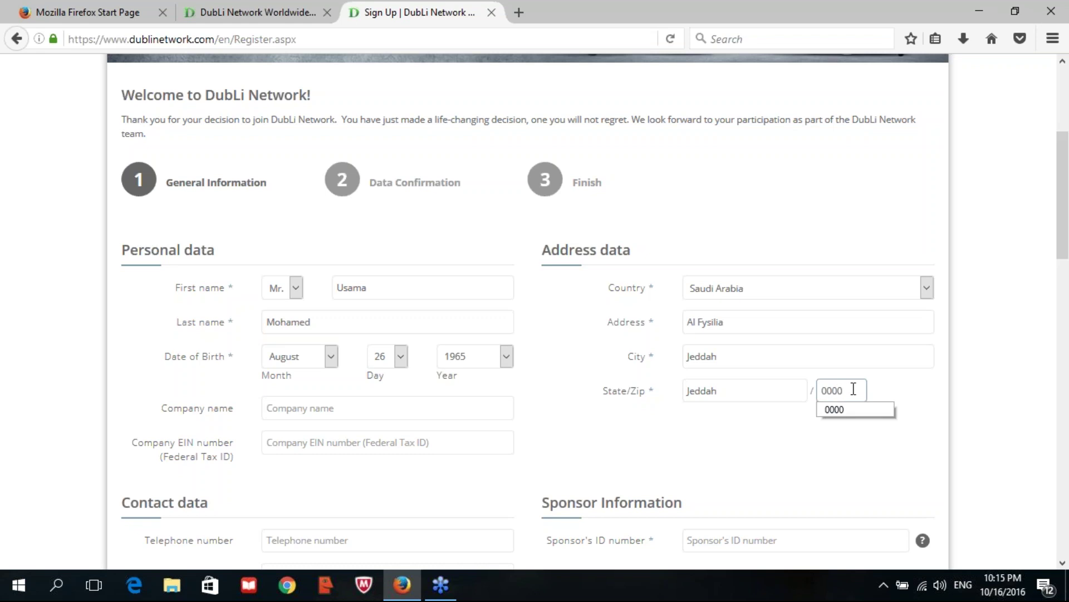
key("Tab")
- Enter the member's telephone number, clearing the stray plus signs first
scroll(852, 389, "down", 3)
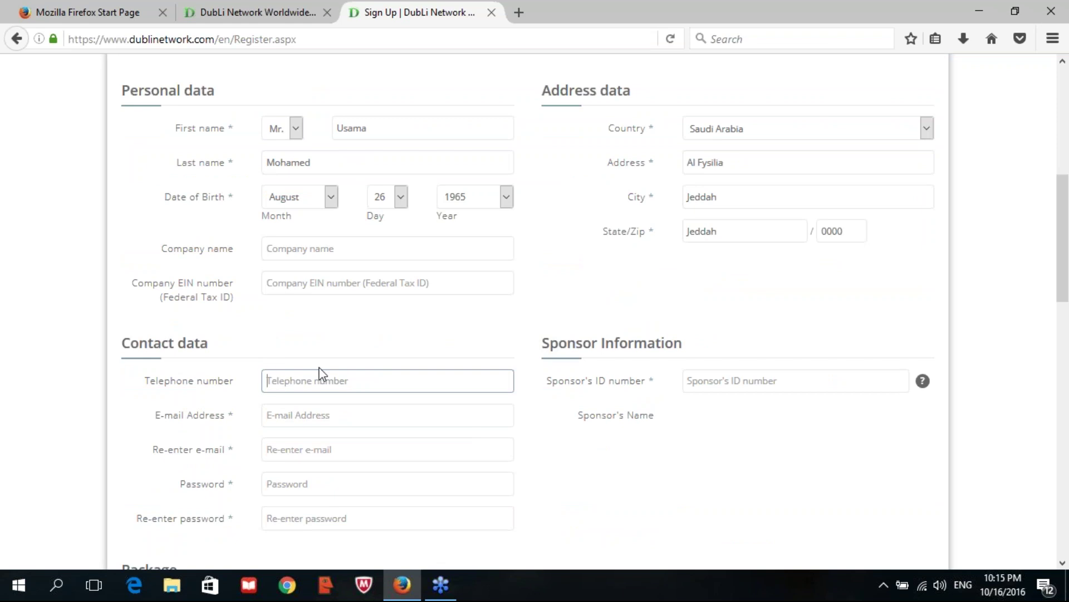
type("+++++++++++++++++++++++++++++")
key("BackSpace")
key("BackSpace")
key("BackSpace")
key("BackSpace")
key("BackSpace")
key("BackSpace")
key("BackSpace")
key("BackSpace")
key("BackSpace")
key("BackSpace")
key("BackSpace")
key("BackSpace")
key("BackSpace")
key("BackSpace")
key("BackSpace")
key("BackSpace")
key("BackSpace")
key("BackSpace")
key("BackSpace")
key("BackSpace")
key("BackSpace")
- Enter the member's e-mail address and copy-paste it into Re-enter e-mail
key("Tab")
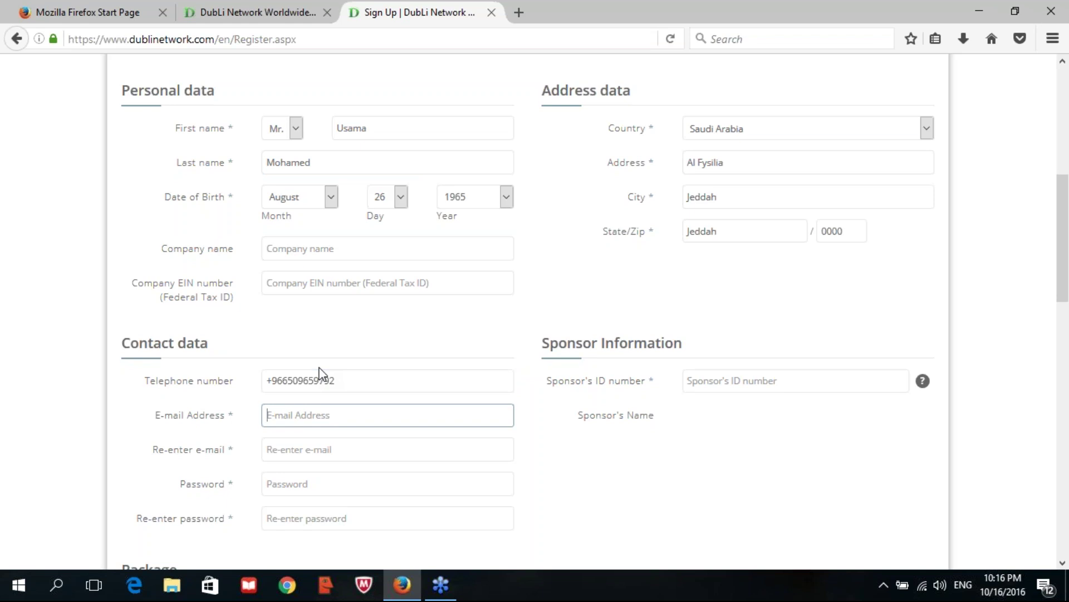
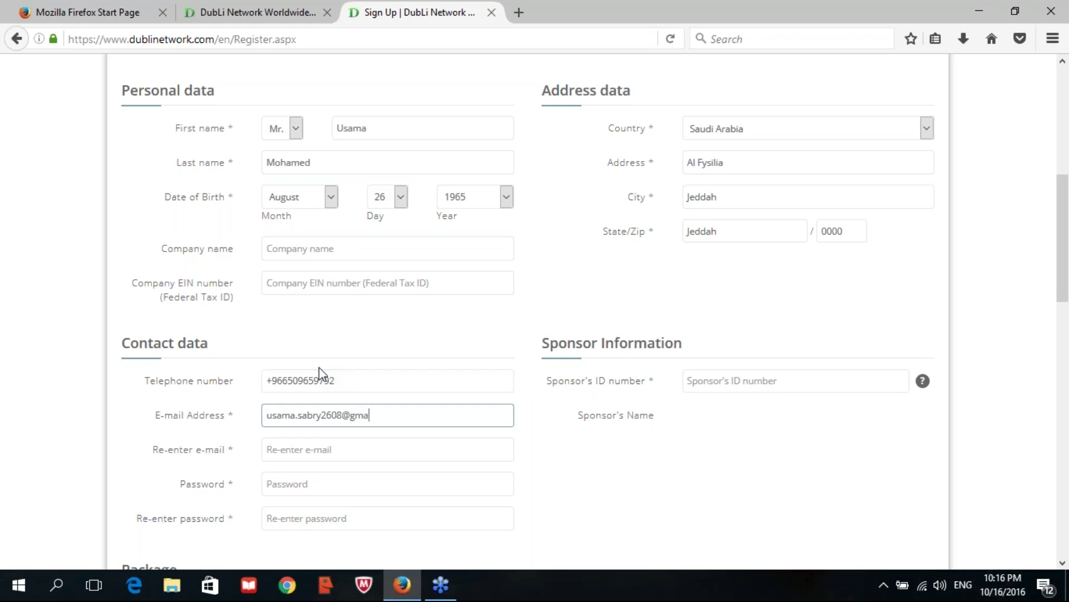
key("Tab")
left_click_drag(413, 415, 251, 429)
right_click(277, 418)
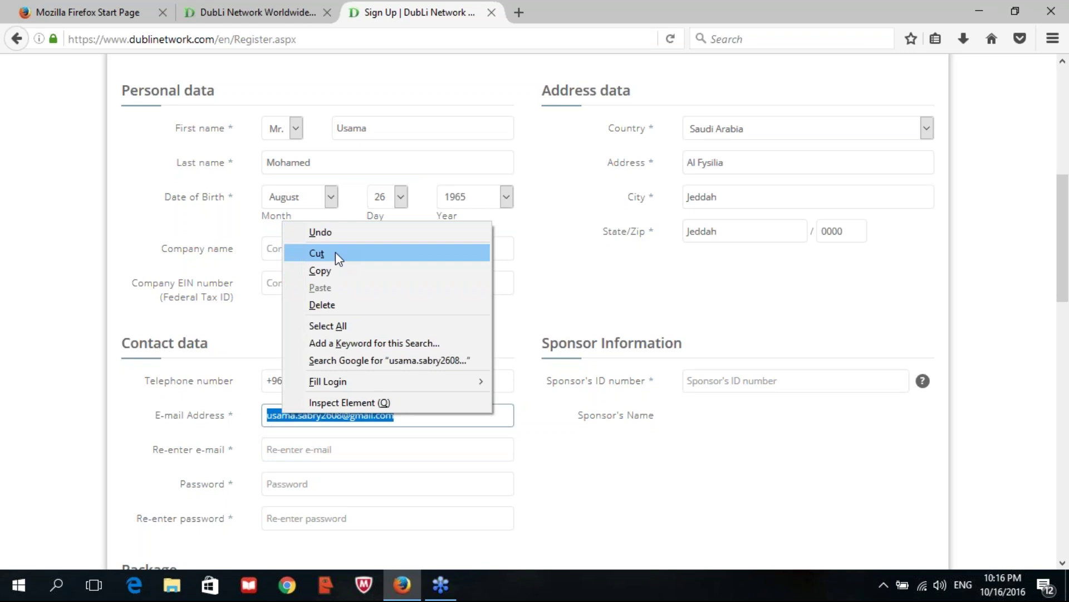
left_click(334, 270)
left_click(310, 448)
right_click(310, 448)
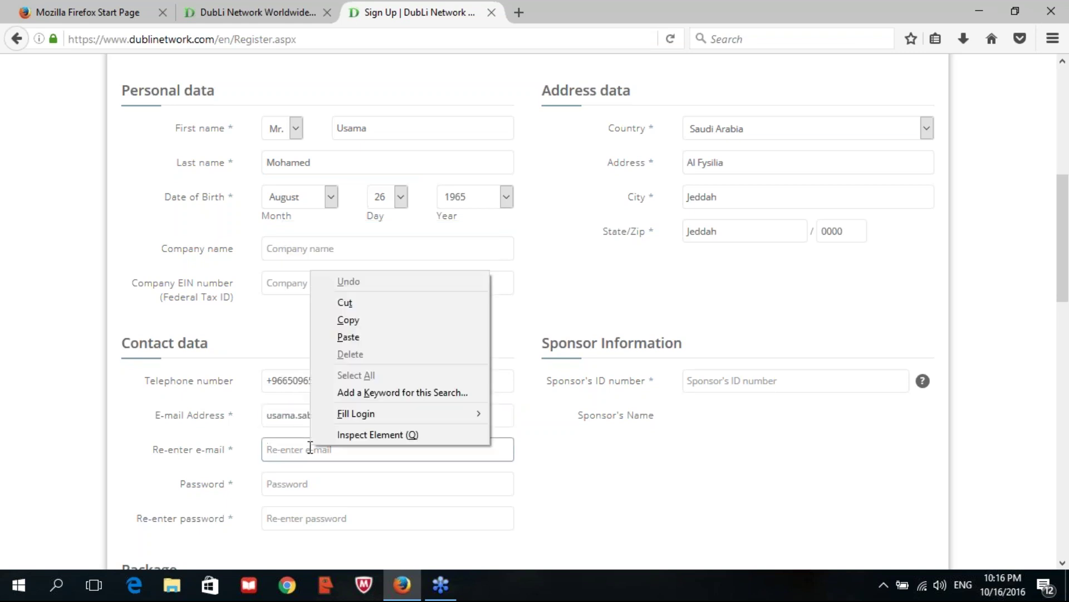
left_click(350, 338)
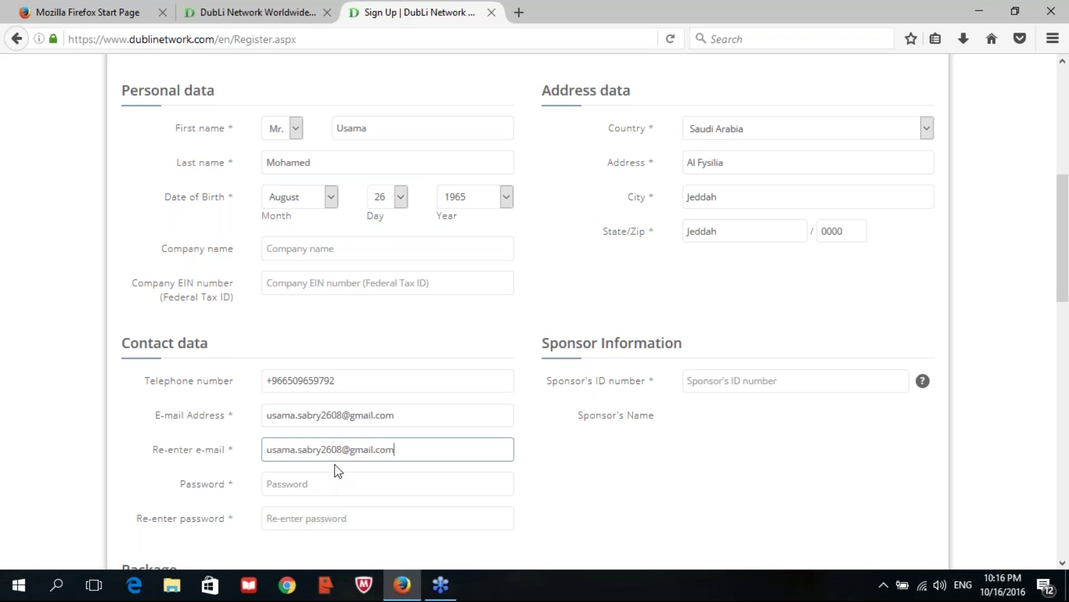
- Type the account password and its confirmation
left_click(341, 483)
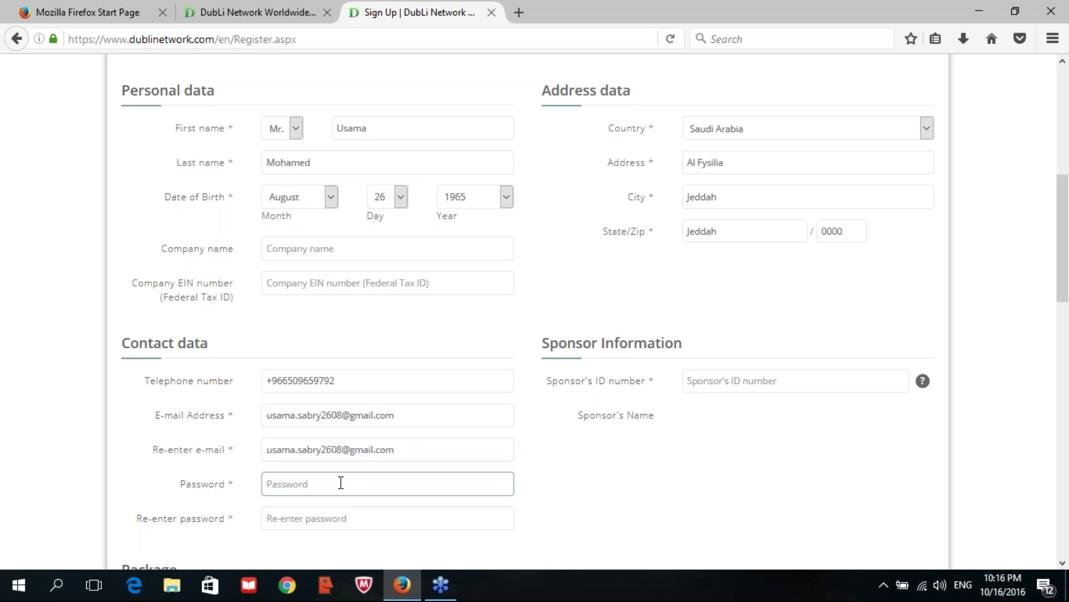
type("********")
key("Tab")
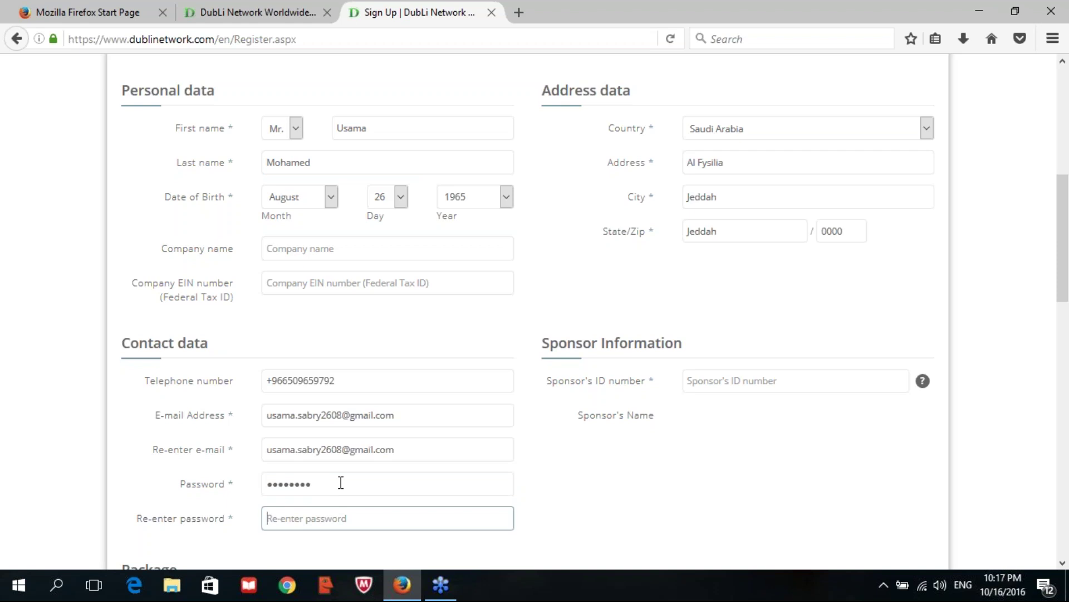
type("********")
scroll(707, 342, "down", 2)
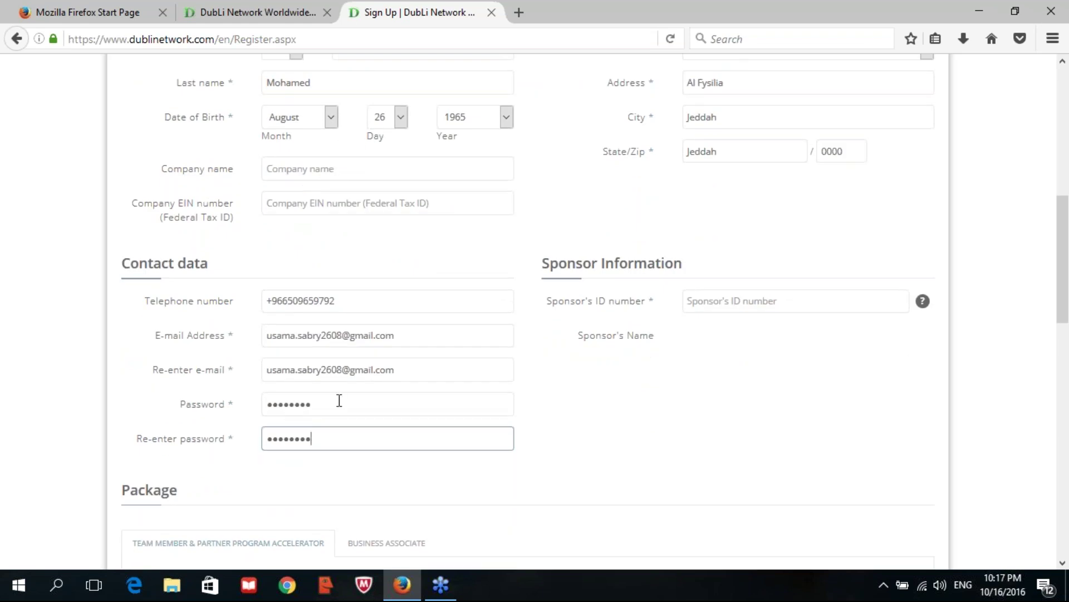
- Enter the sponsor's ID number so the matching sponsor's name appears
left_click(782, 304)
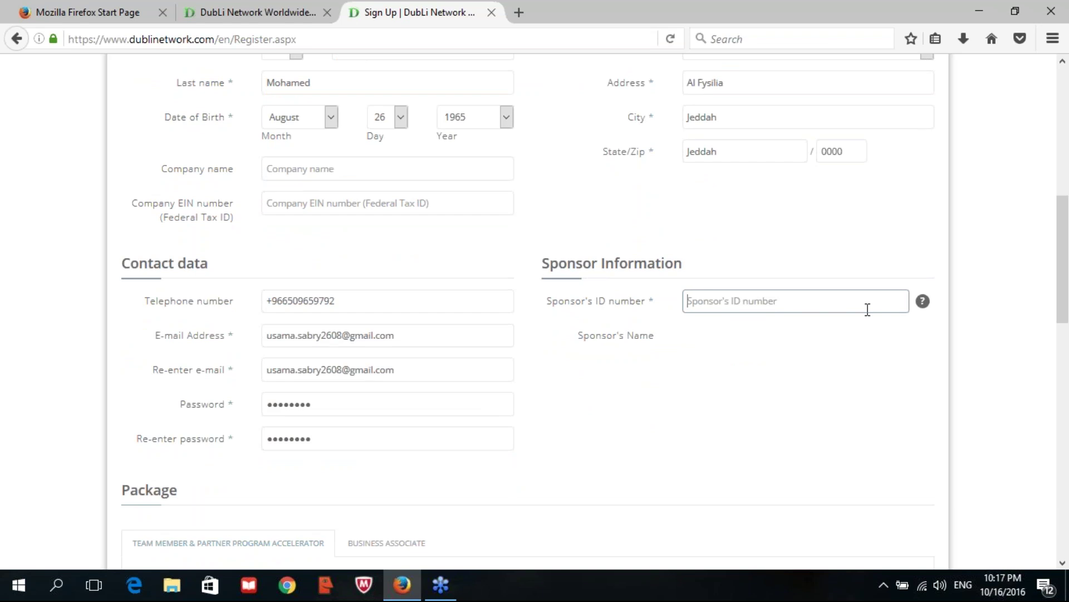
mouse_move(927, 309)
left_click(781, 302)
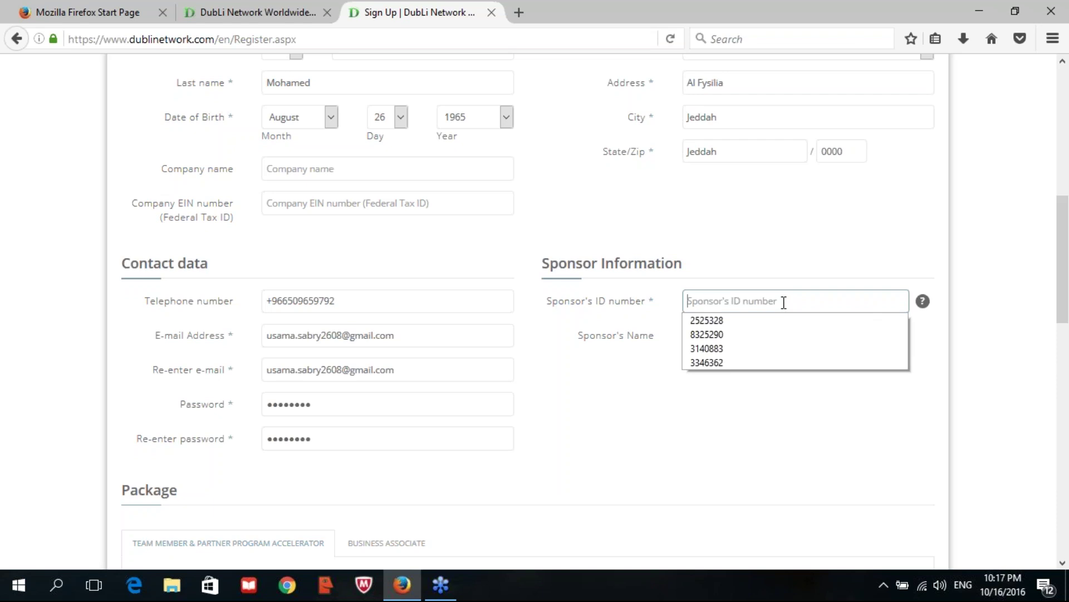
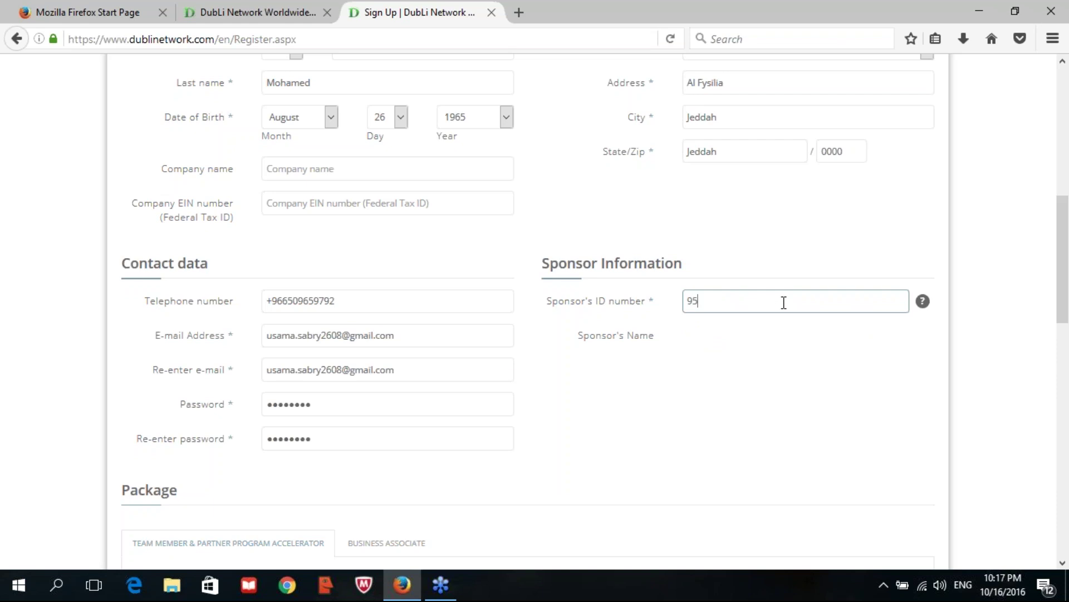
key("Tab")
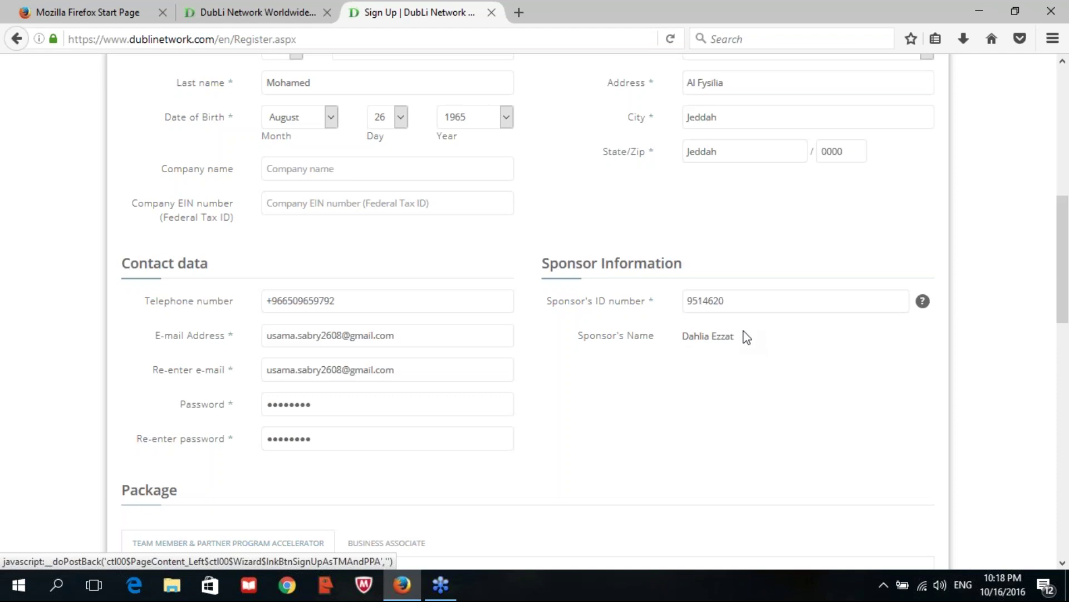
- Leave the Business and Team Member (TM) packages (619.00 USD) selected and proceed with Next
scroll(744, 334, "down", 3)
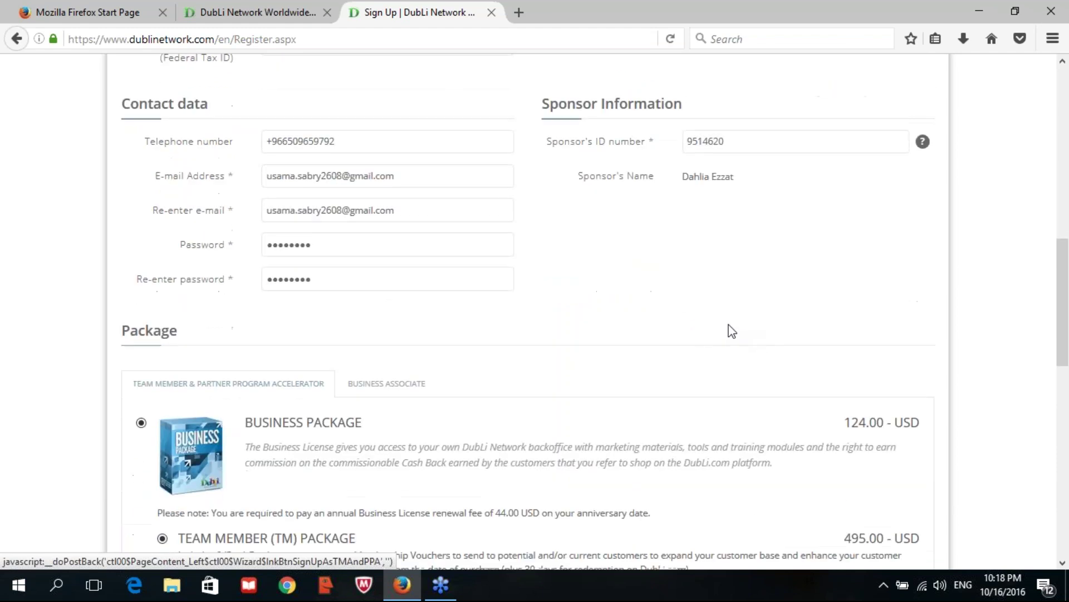
scroll(691, 319, "down", 1)
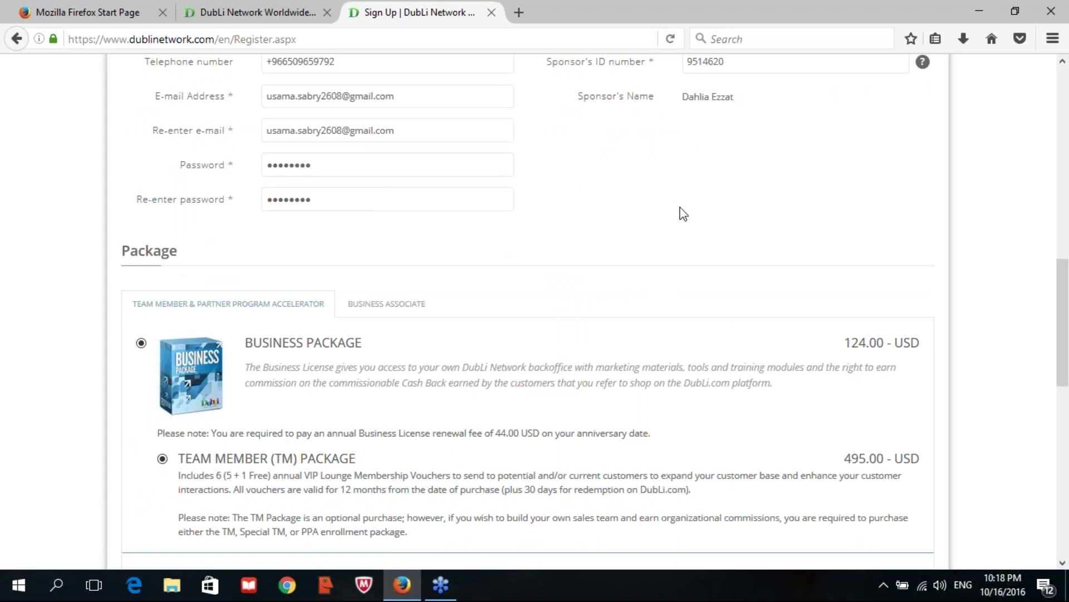
scroll(680, 211, "up", 1)
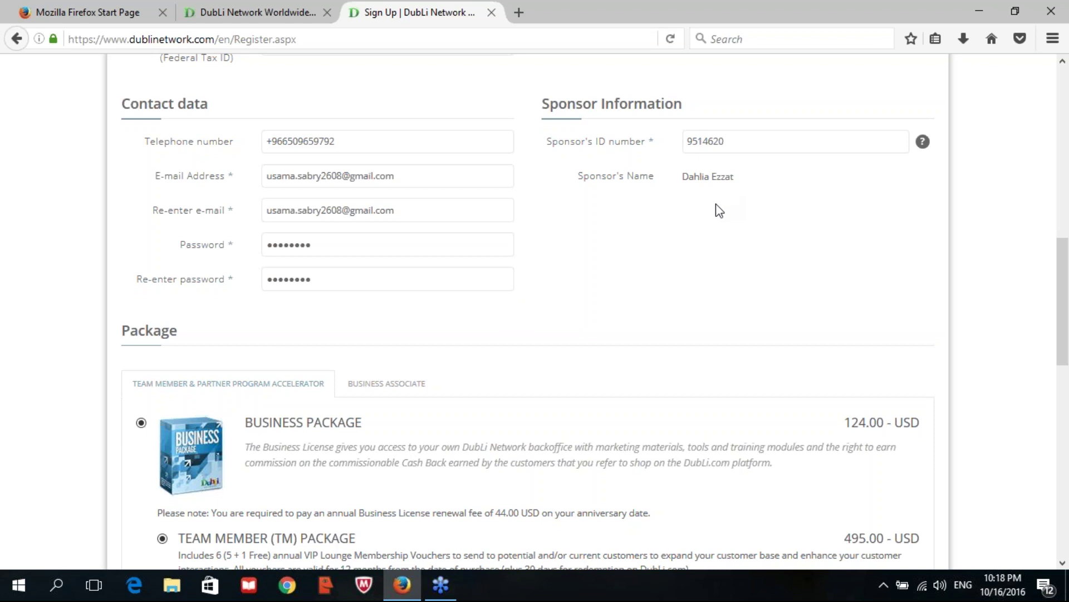
scroll(719, 210, "down", 3)
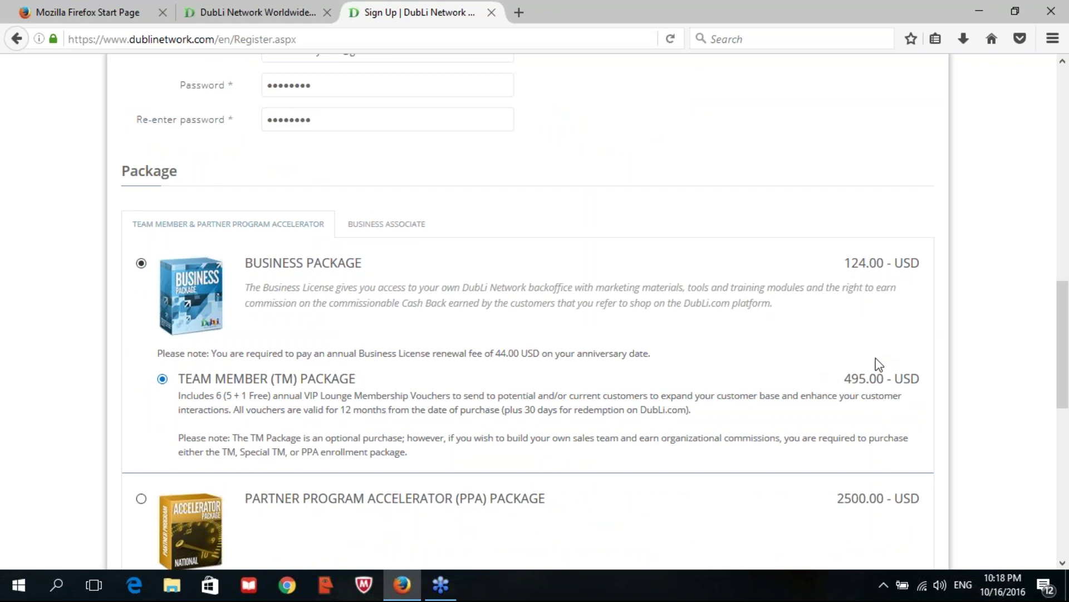
scroll(875, 327, "down", 5)
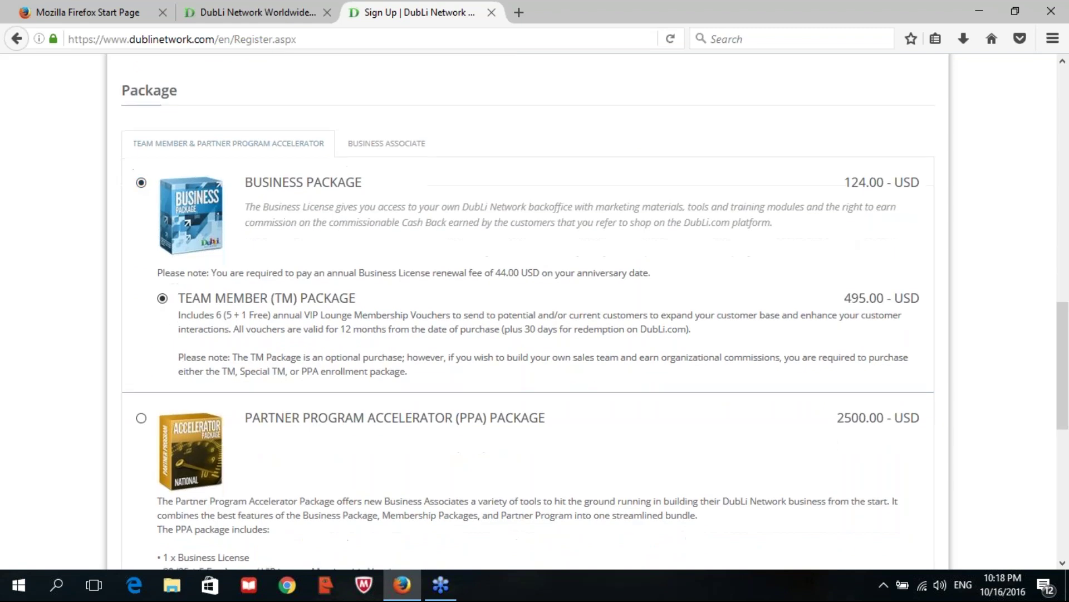
scroll(825, 304, "down", 2)
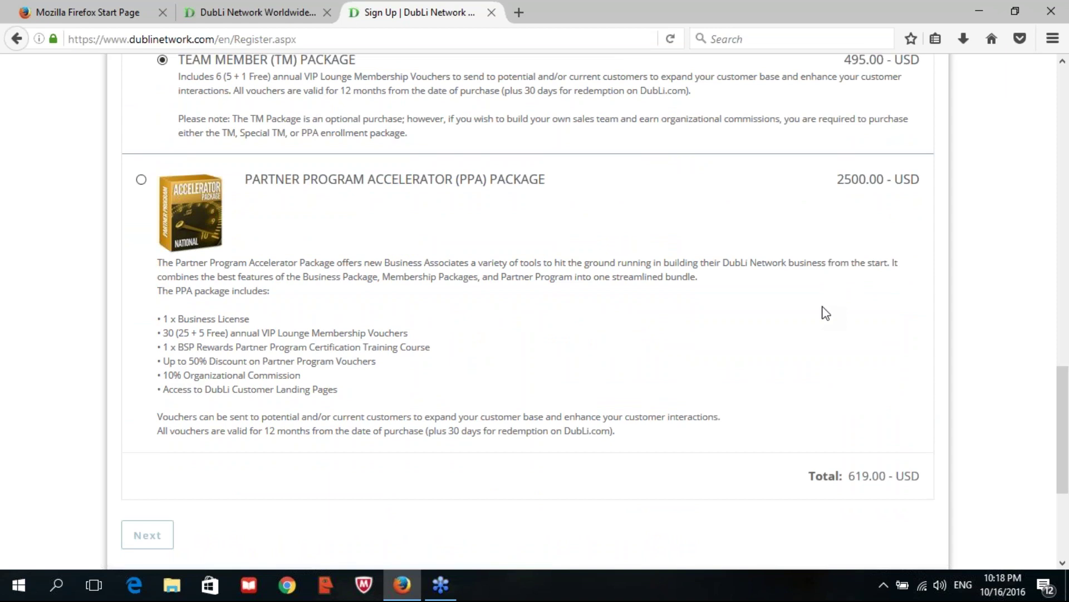
scroll(823, 310, "down", 3)
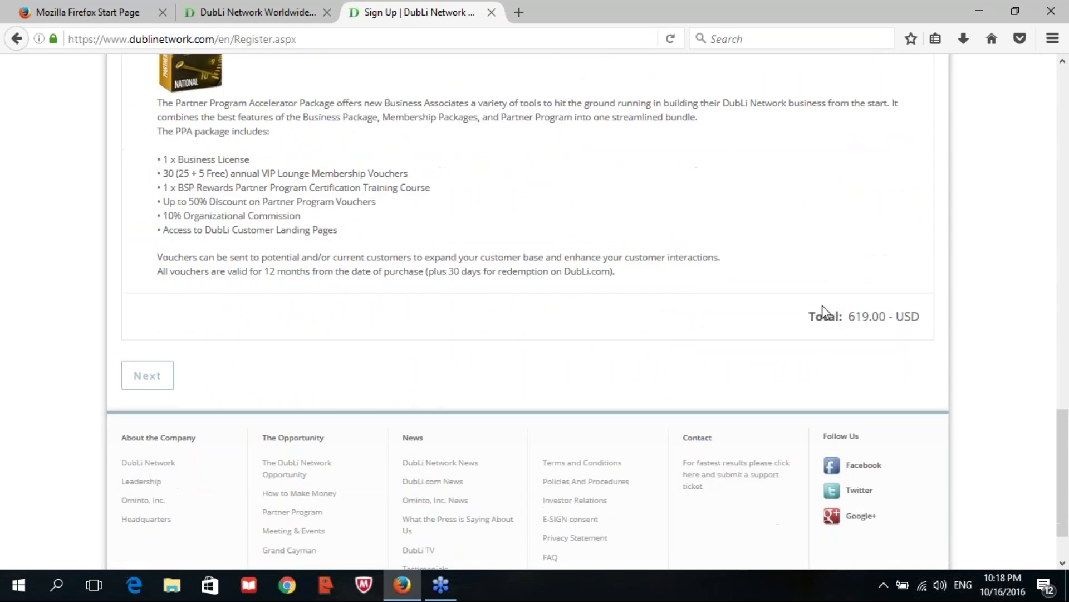
left_click(167, 372)
scroll(719, 273, "up", 7)
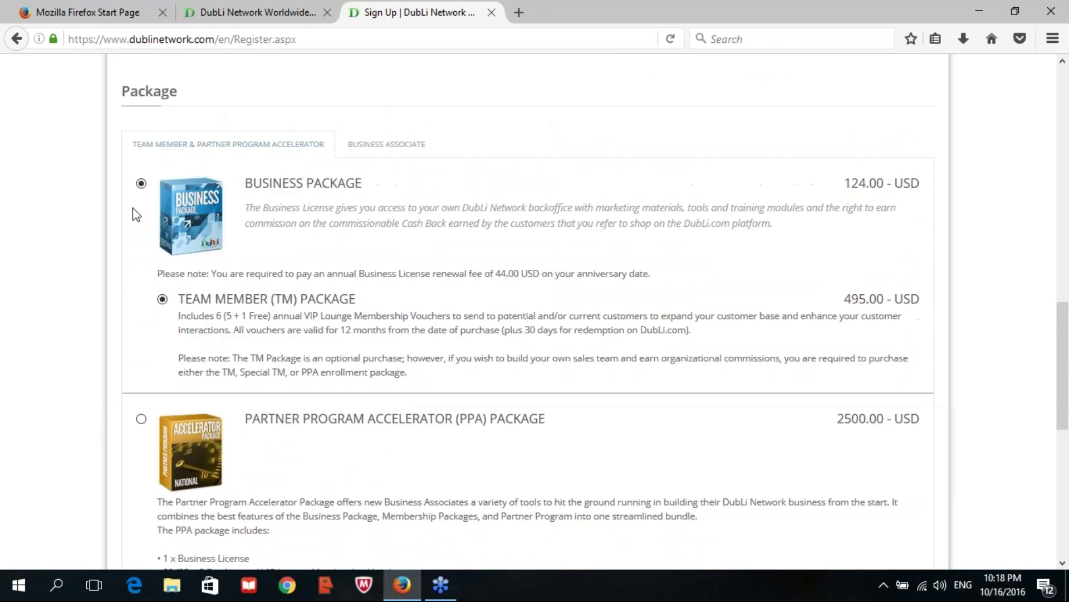
scroll(507, 233, "down", 7)
left_click(146, 375)
- Review the Data Confirmation summary and ticked agreements, then submit with Register
scroll(565, 265, "up", 10)
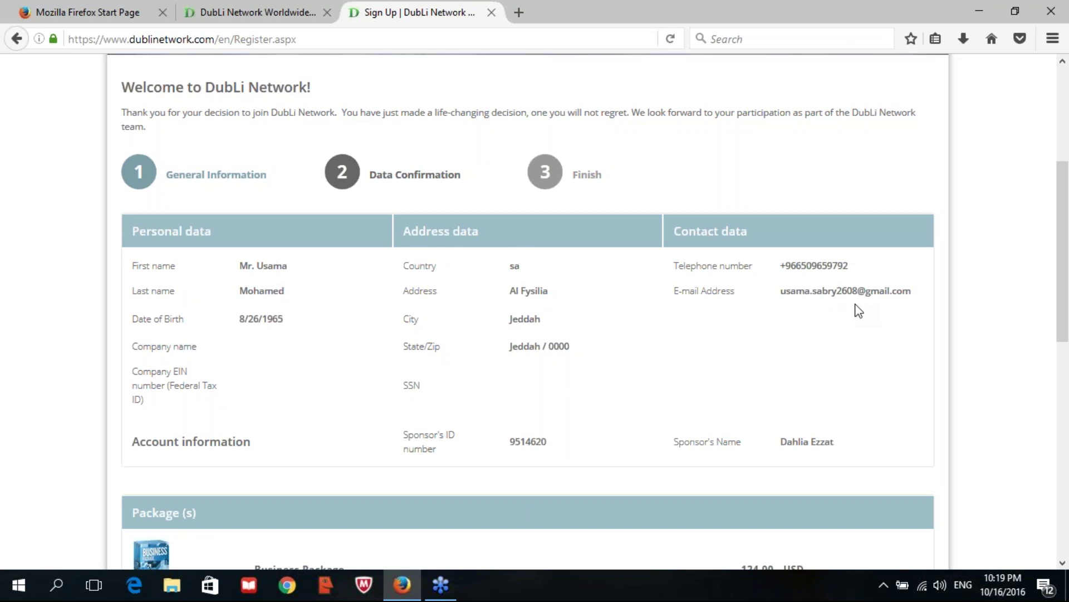
scroll(858, 310, "down", 5)
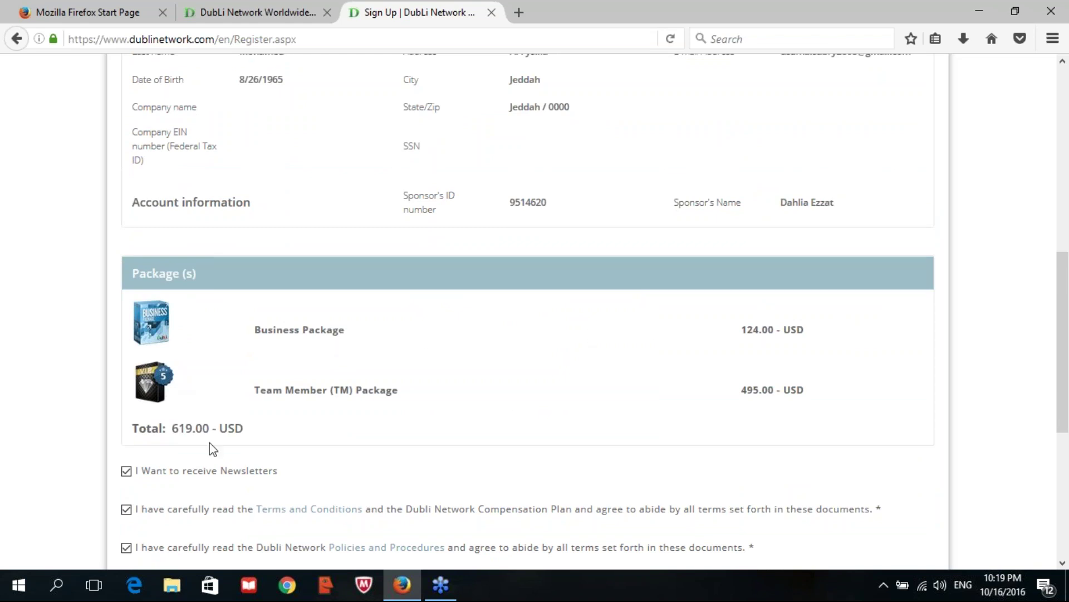
scroll(674, 347, "down", 2)
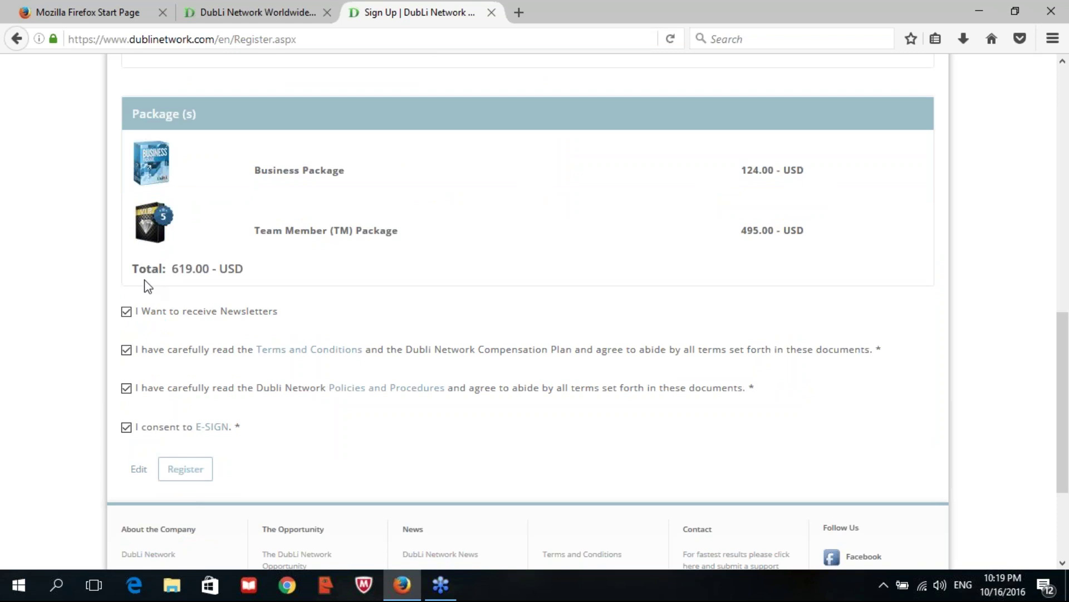
left_click(187, 474)
- Register, check the Success page, and choose First Time Log In
left_click(187, 473)
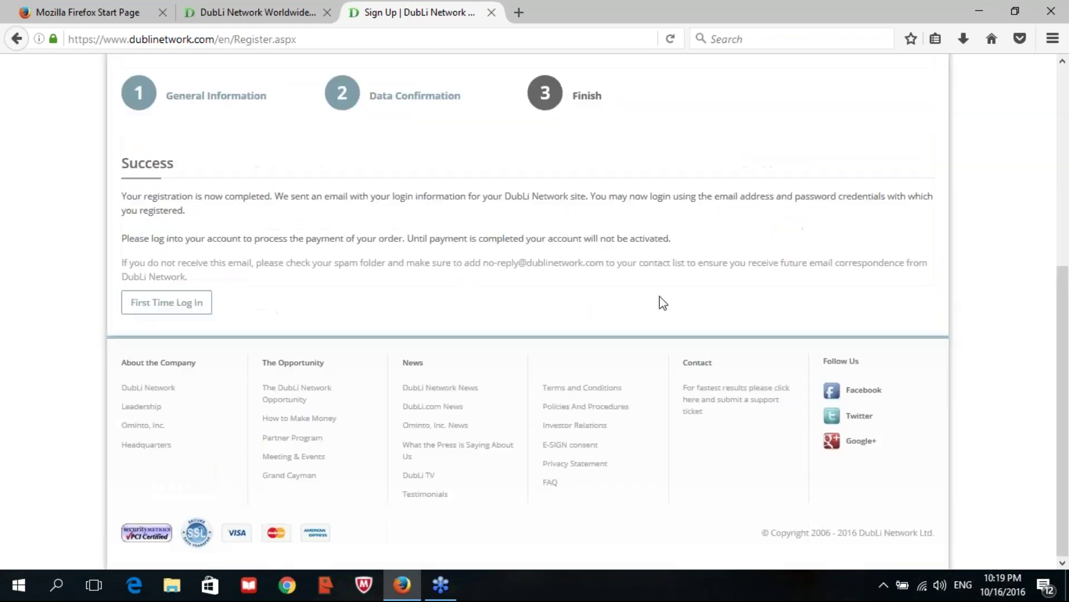
scroll(423, 287, "up", 7)
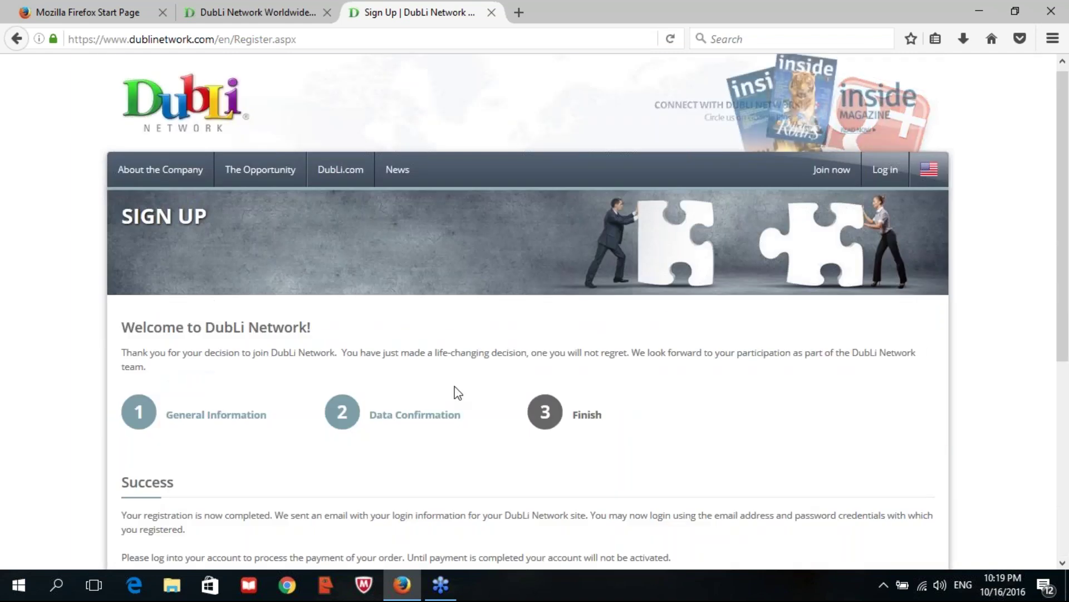
scroll(499, 376, "down", 3)
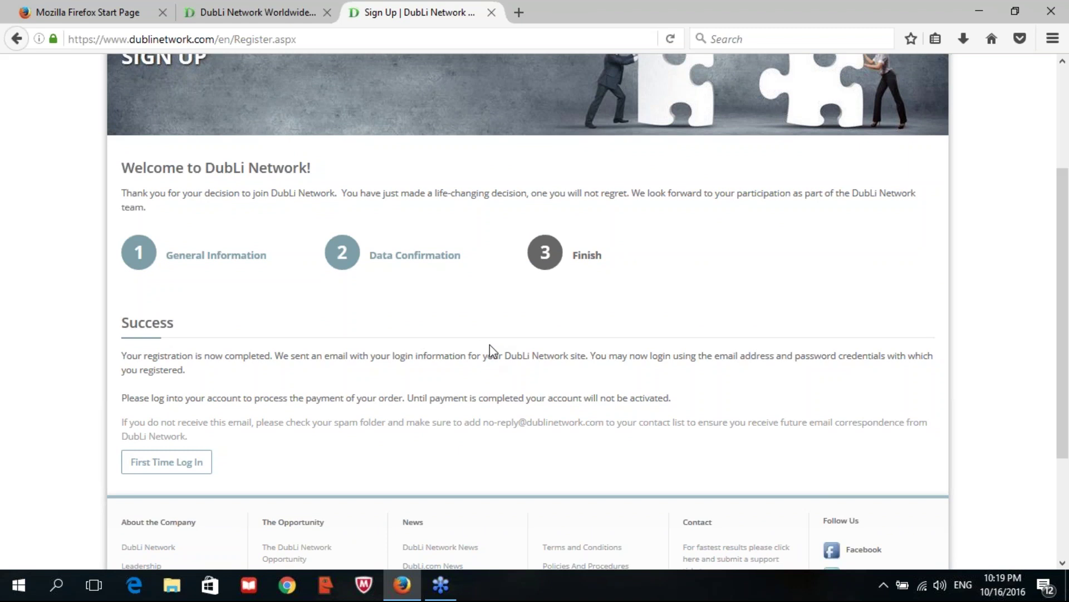
scroll(492, 351, "up", 3)
scroll(492, 351, "down", 6)
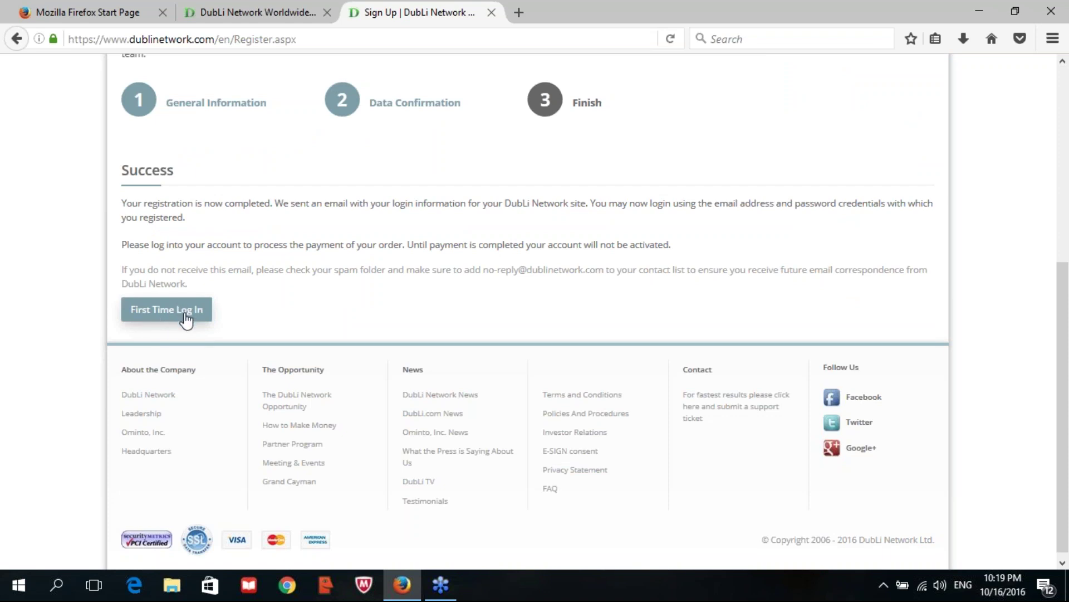
left_click(185, 314)
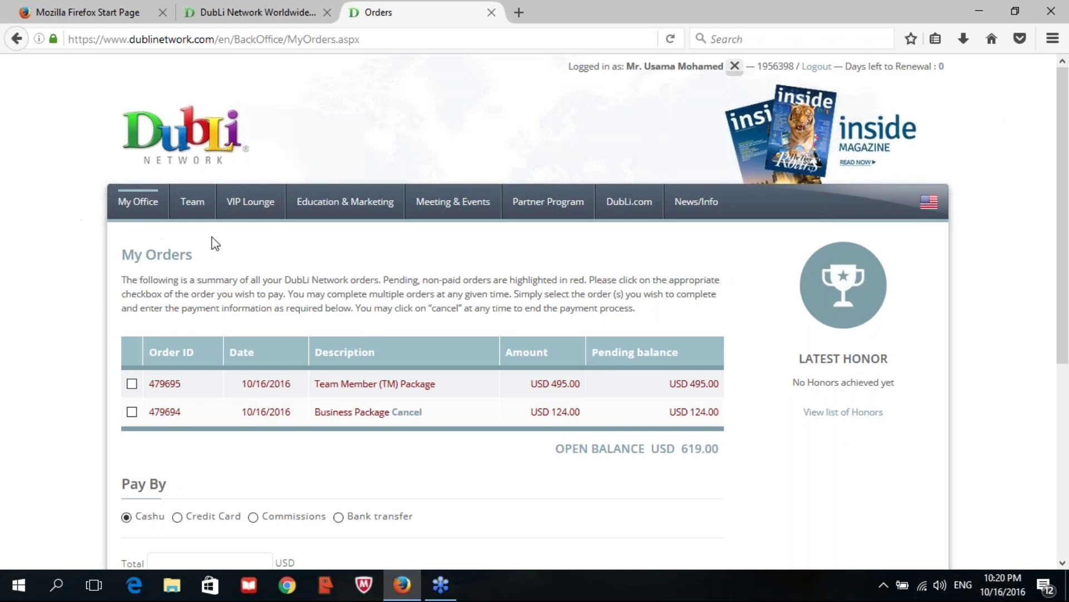
- Scroll the My Orders page down to the Pay By section showing the 619.00 USD balance
scroll(210, 274, "down", 3)
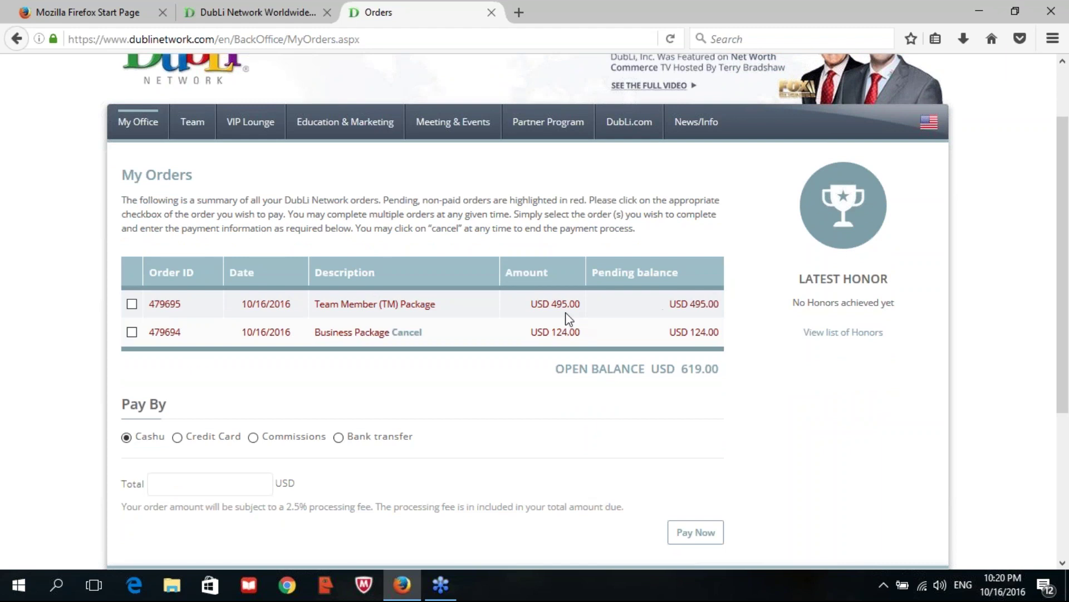
- Tick the Team Member and Business Package orders for payment in My Orders
left_click(132, 304)
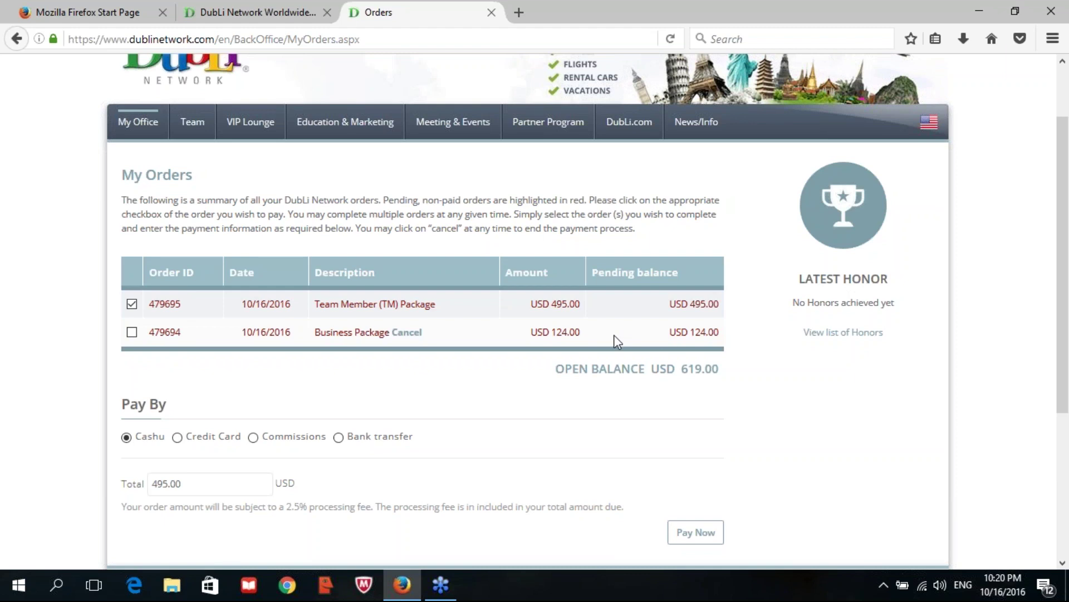
left_click(132, 333)
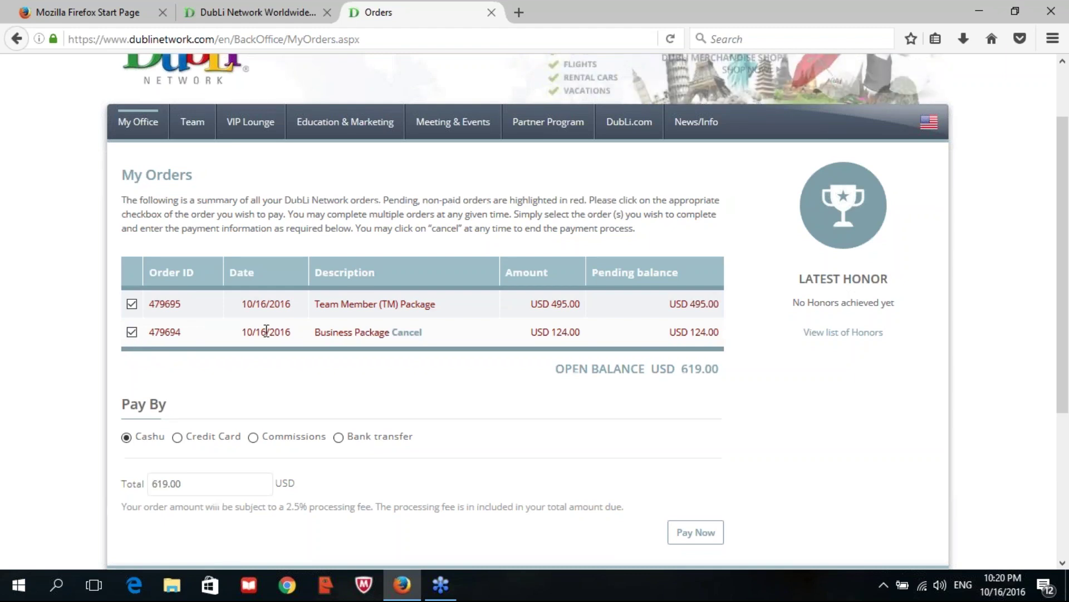
scroll(266, 331, "down", 3)
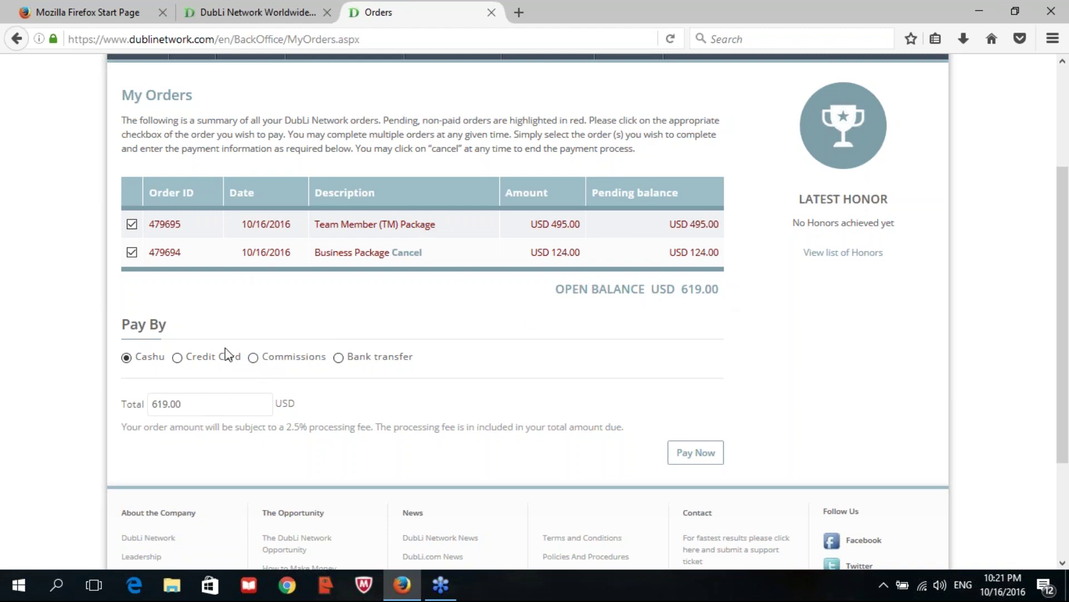
- Choose Credit Card under Pay By and submit the 619.00 USD order
left_click(191, 365)
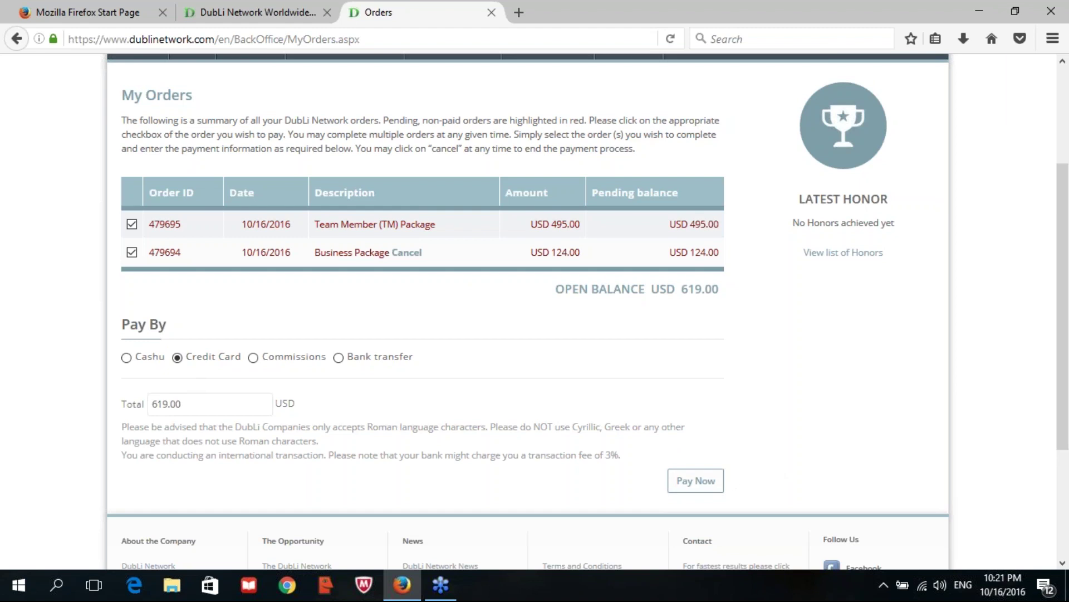
left_click(704, 483)
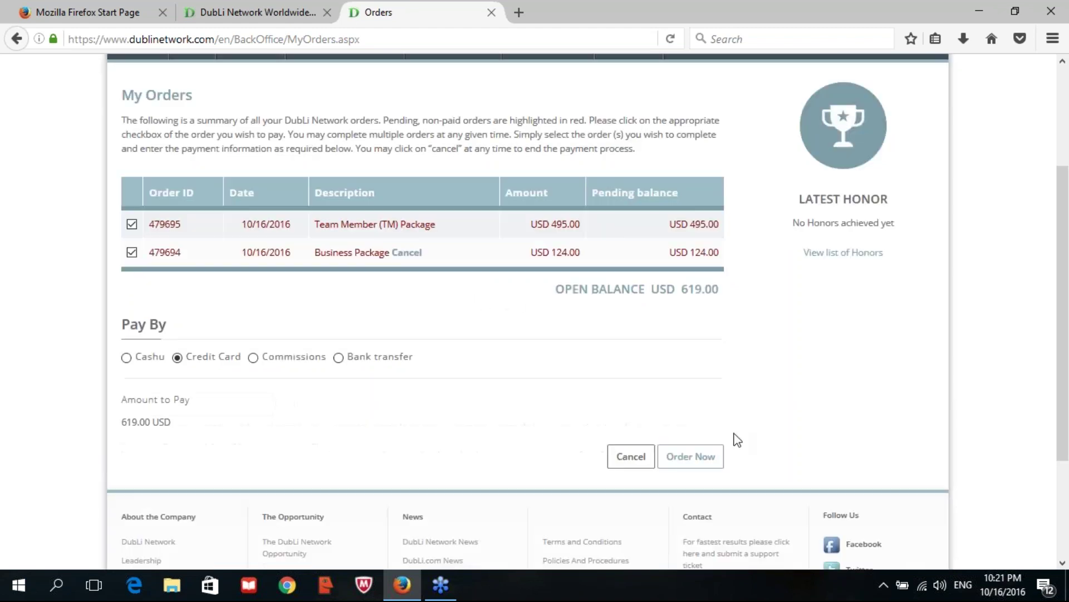
scroll(446, 262, "up", 3)
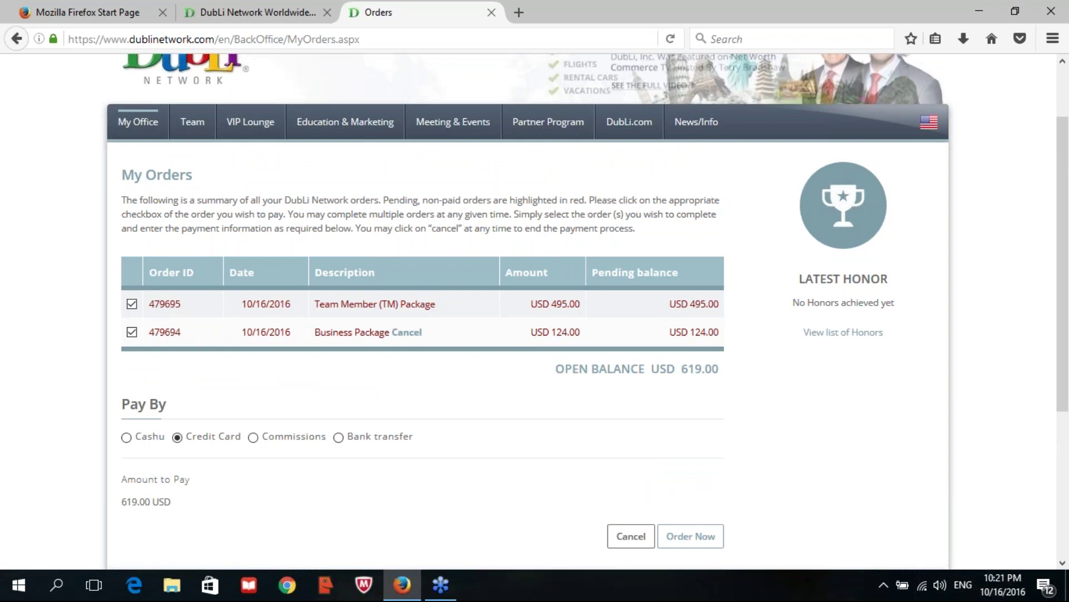
scroll(165, 303, "down", 3)
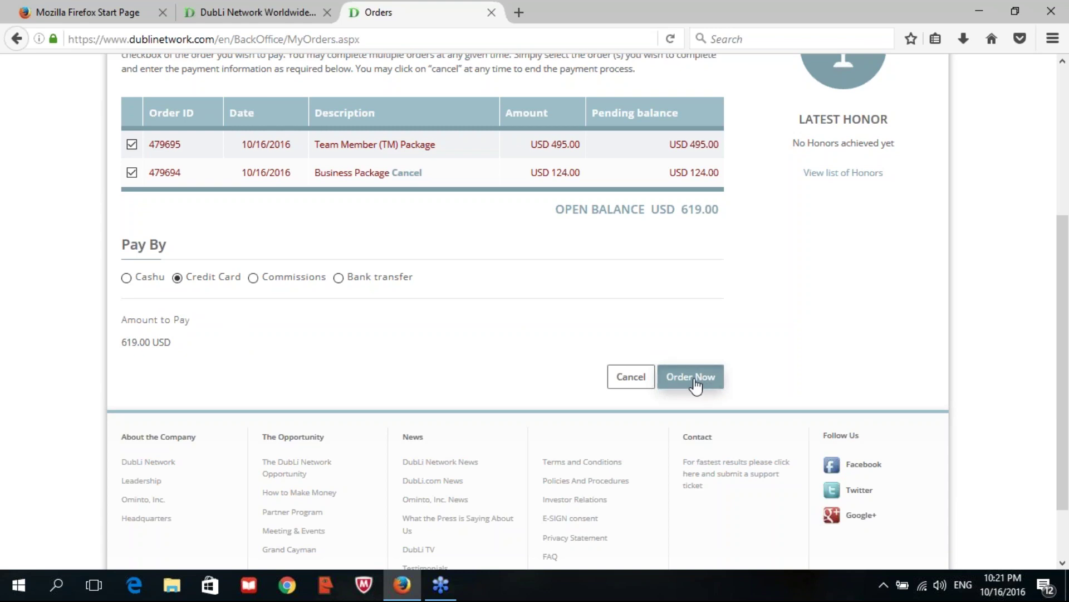
left_click(694, 382)
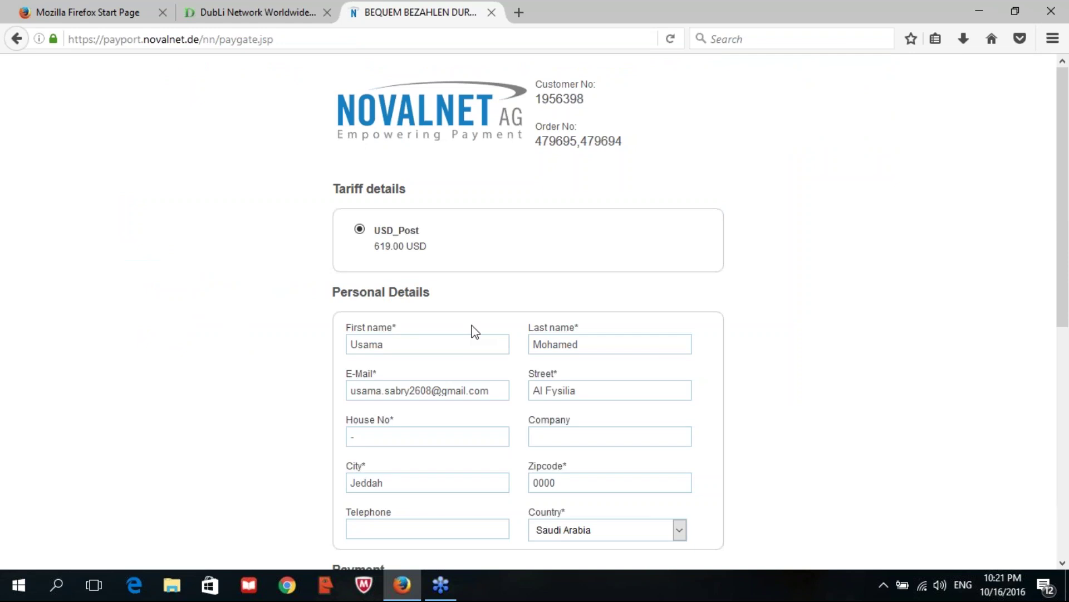
scroll(474, 331, "down", 7)
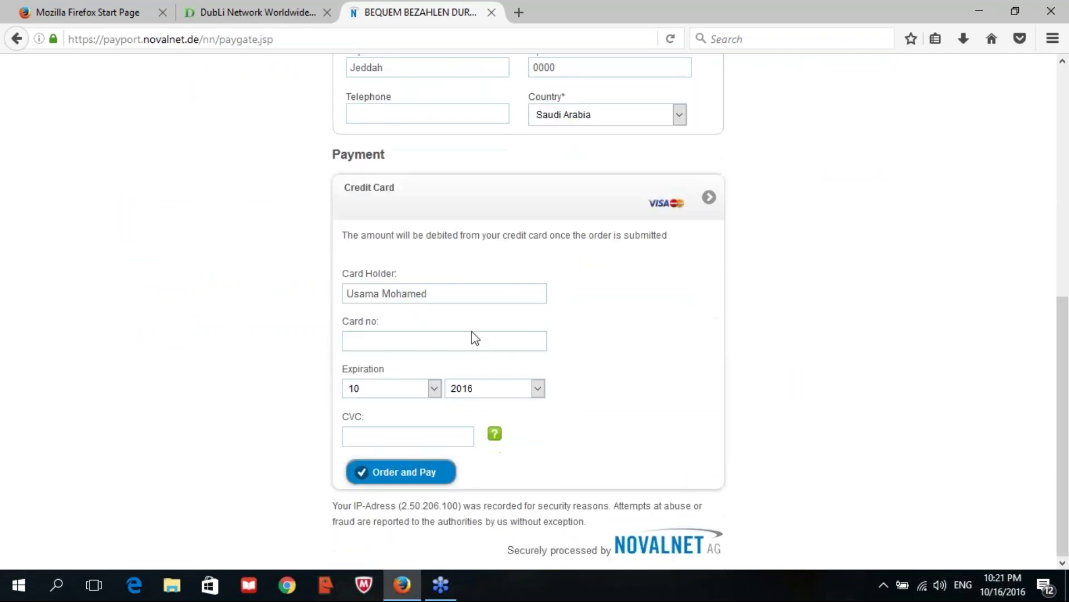
scroll(471, 327, "up", 7)
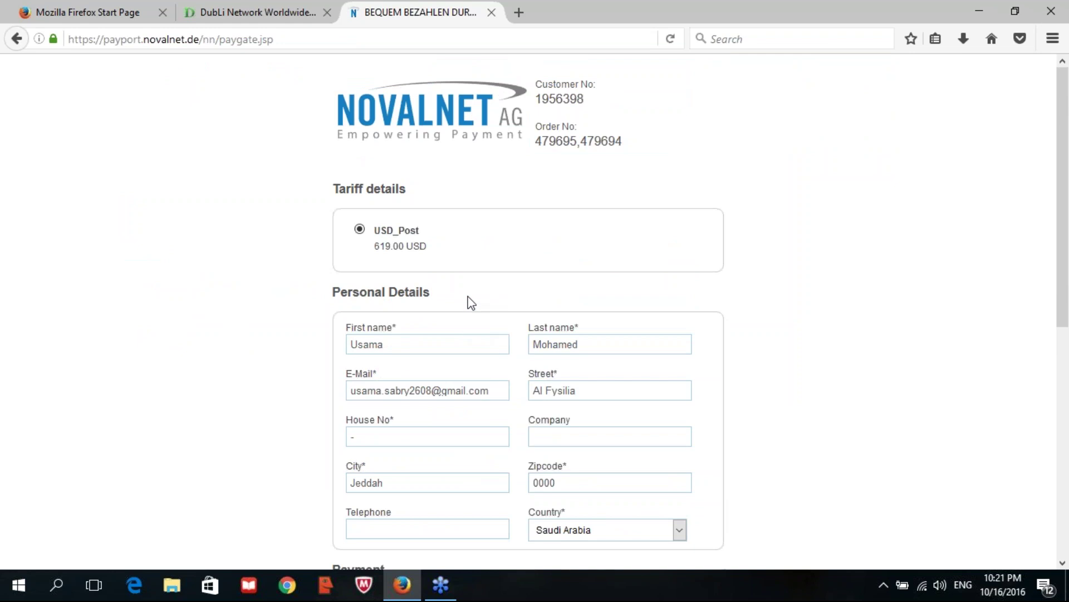
scroll(459, 277, "down", 5)
scroll(454, 289, "up", 3)
scroll(701, 312, "up", 1)
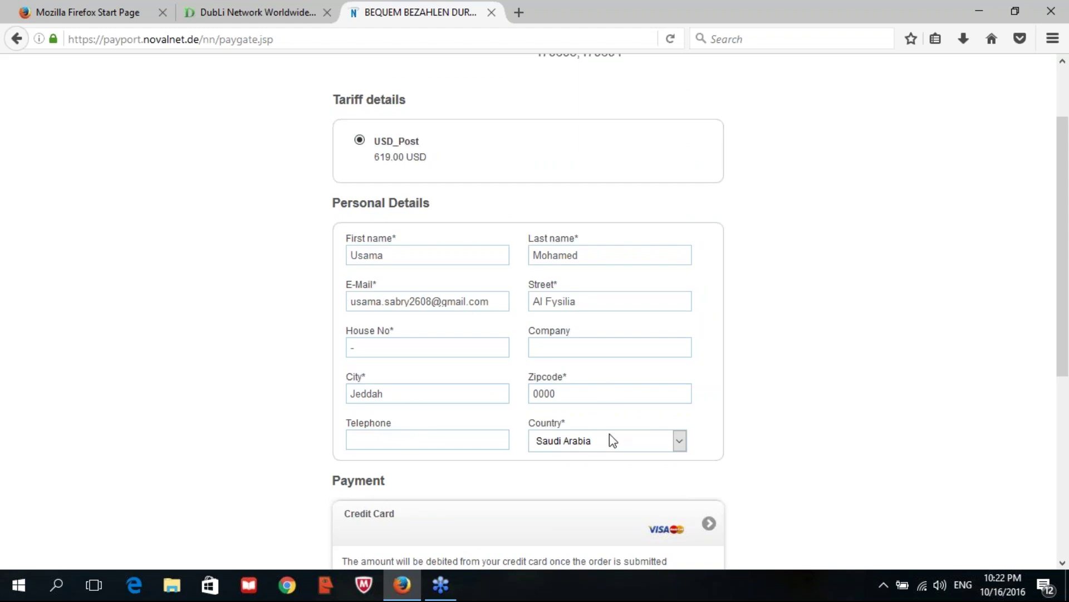
scroll(609, 437, "down", 3)
scroll(513, 262, "up", 3)
scroll(507, 239, "down", 4)
scroll(505, 234, "down", 1)
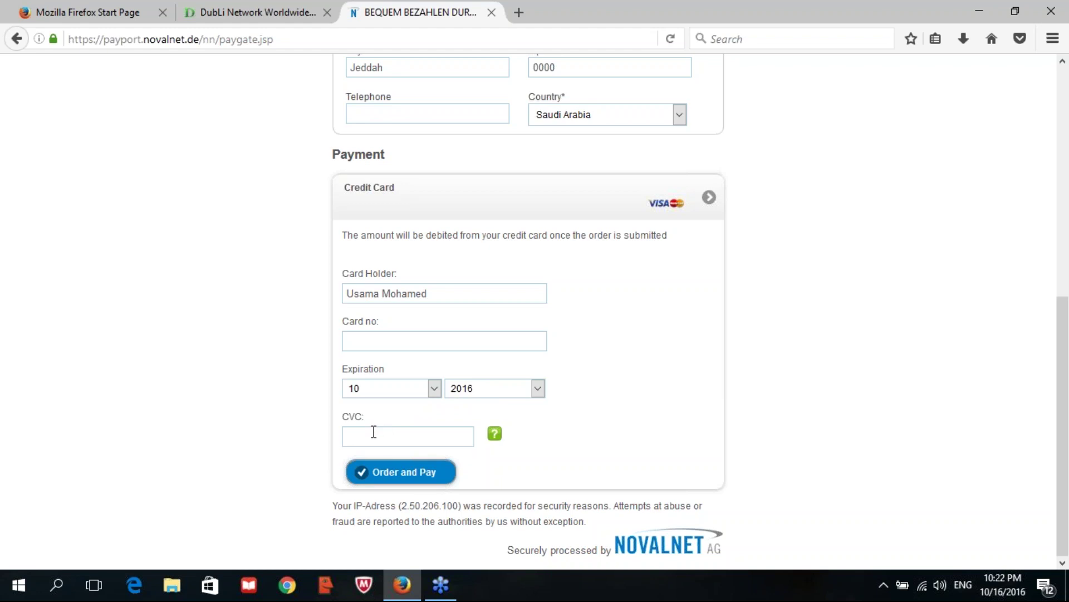
scroll(379, 420, "up", 6)
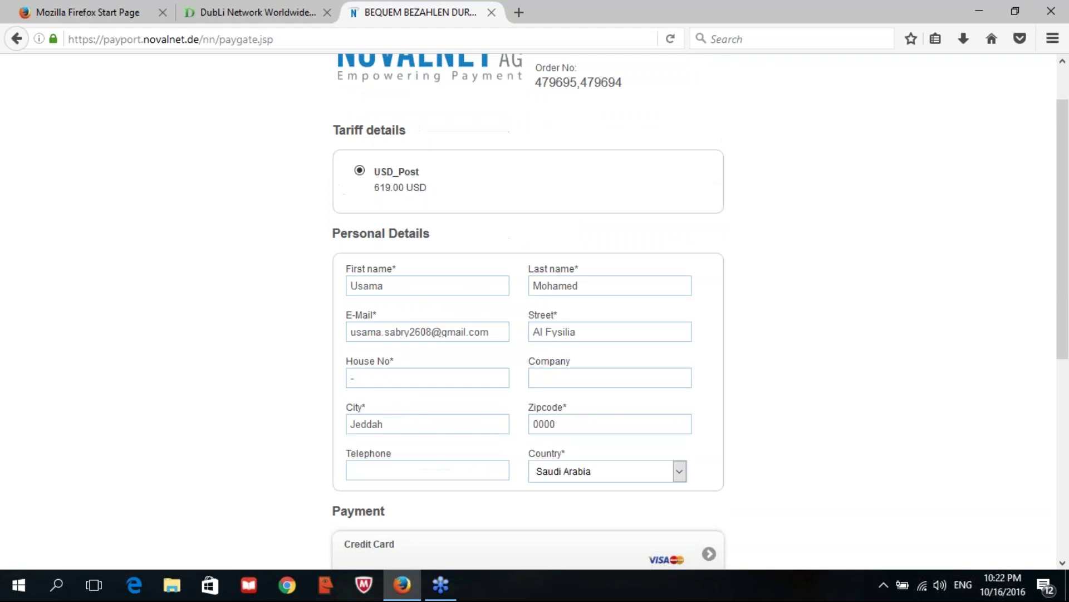
scroll(528, 312, "up", 1)
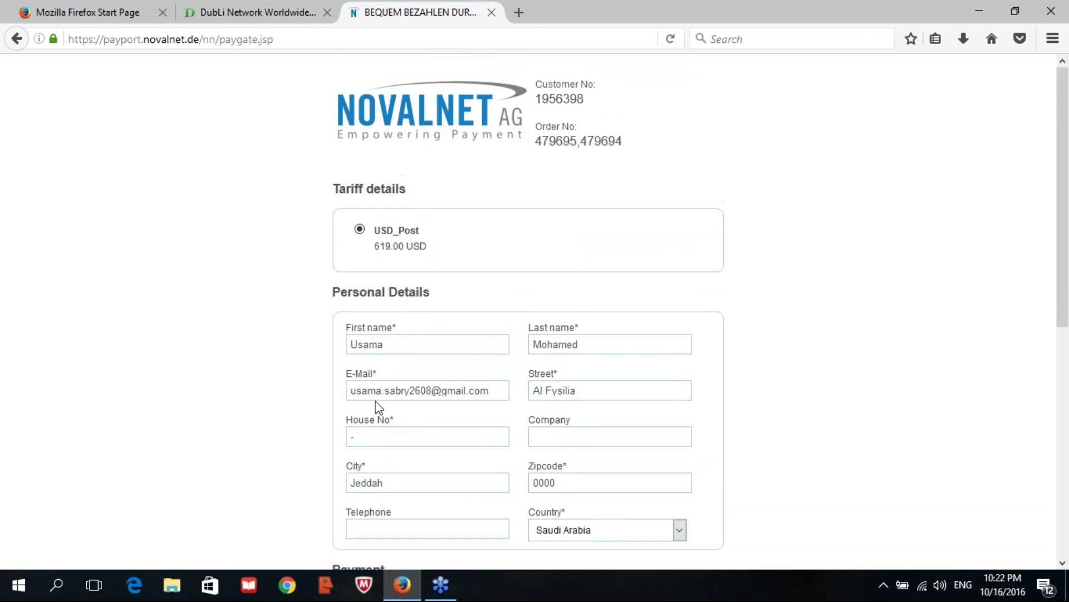
scroll(379, 406, "down", 7)
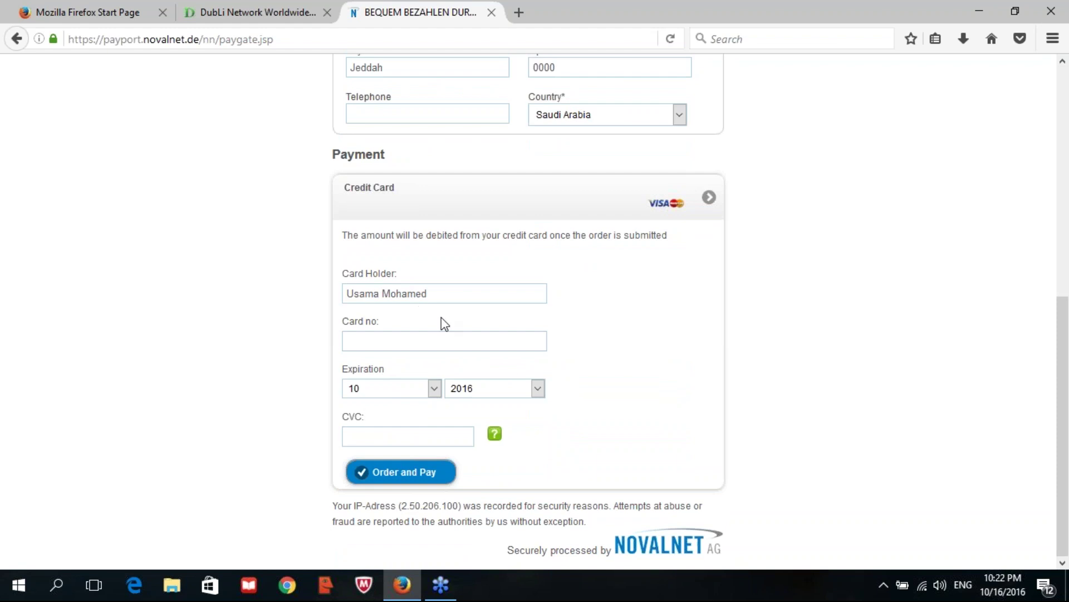
scroll(446, 223, "up", 7)
scroll(781, 327, "down", 5)
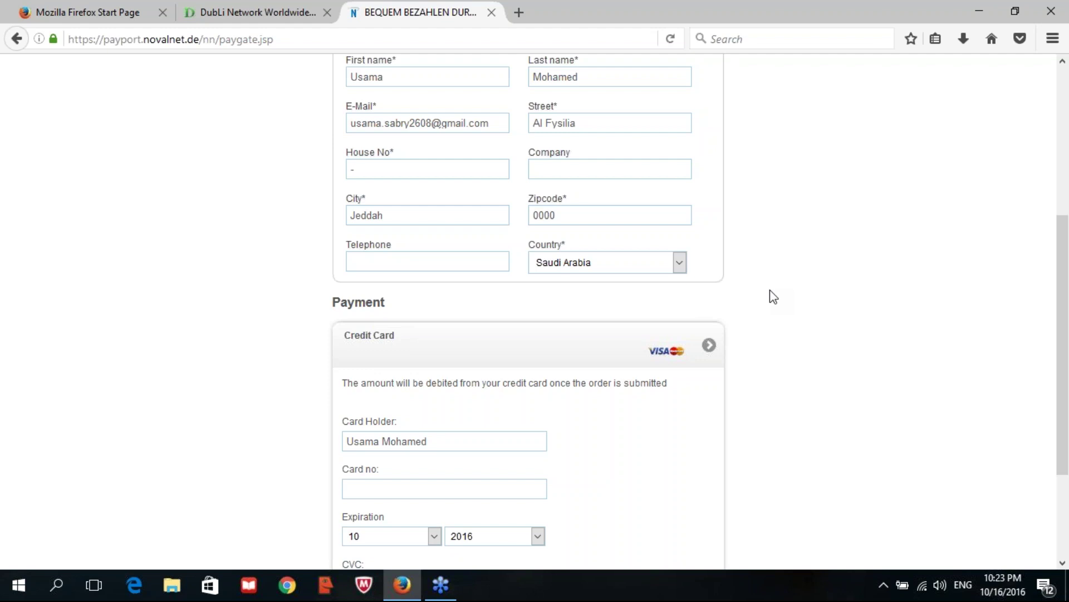
scroll(772, 296, "up", 5)
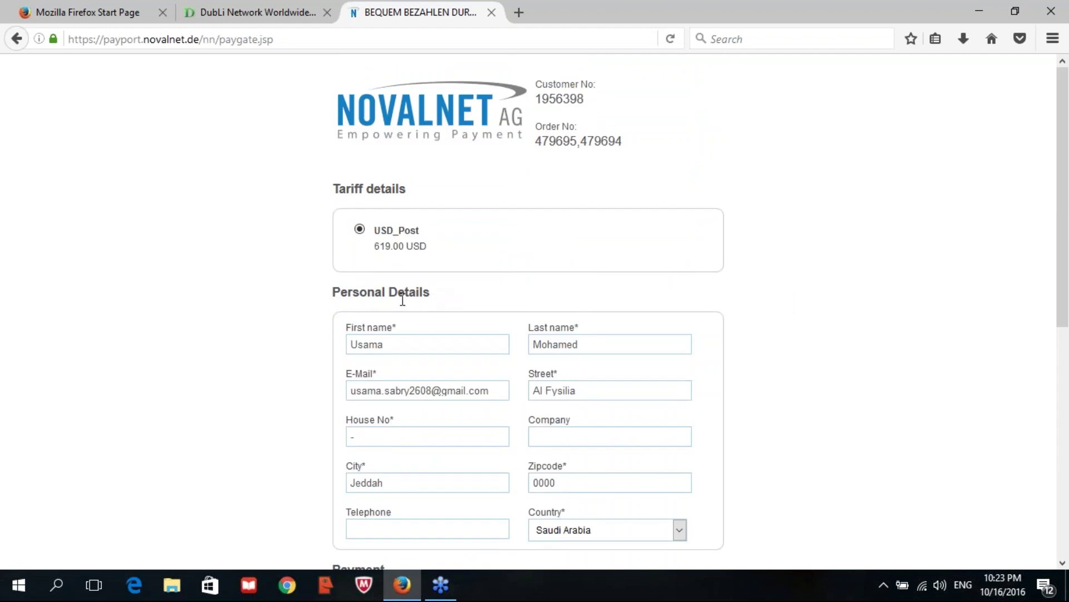
scroll(374, 328, "down", 5)
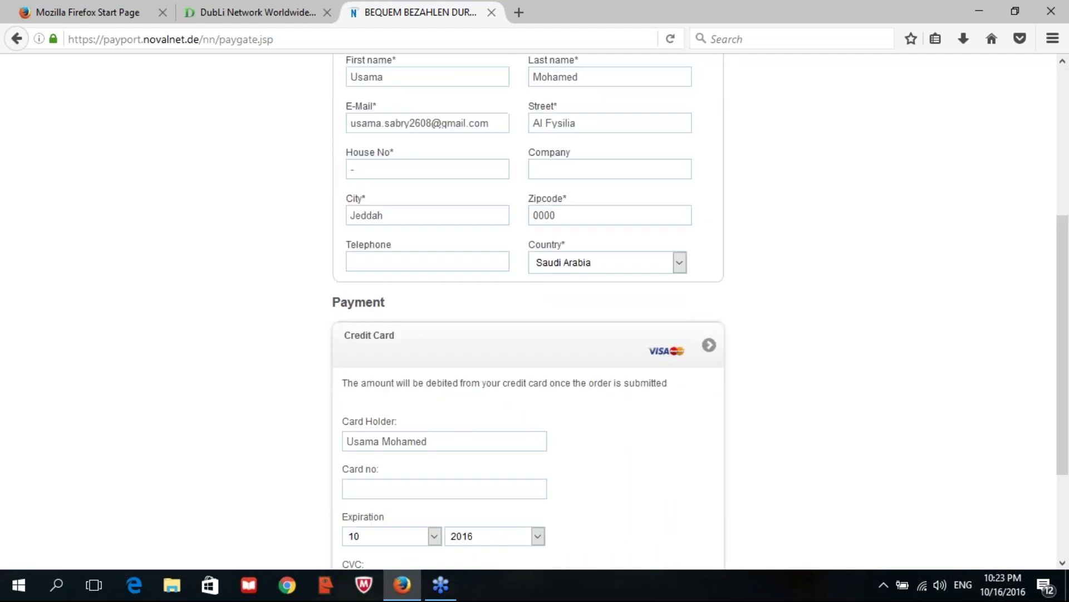
scroll(379, 256, "up", 3)
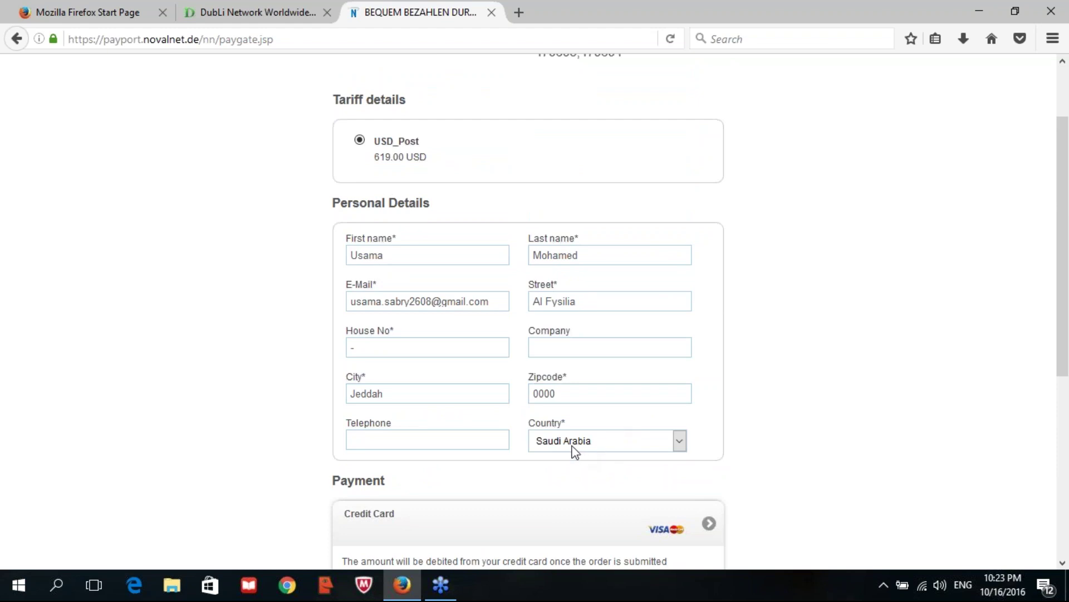
- Set the Country dropdown to United Arab Emirates
left_click(682, 443)
scroll(639, 309, "down", 5)
key("u")
left_click(738, 422)
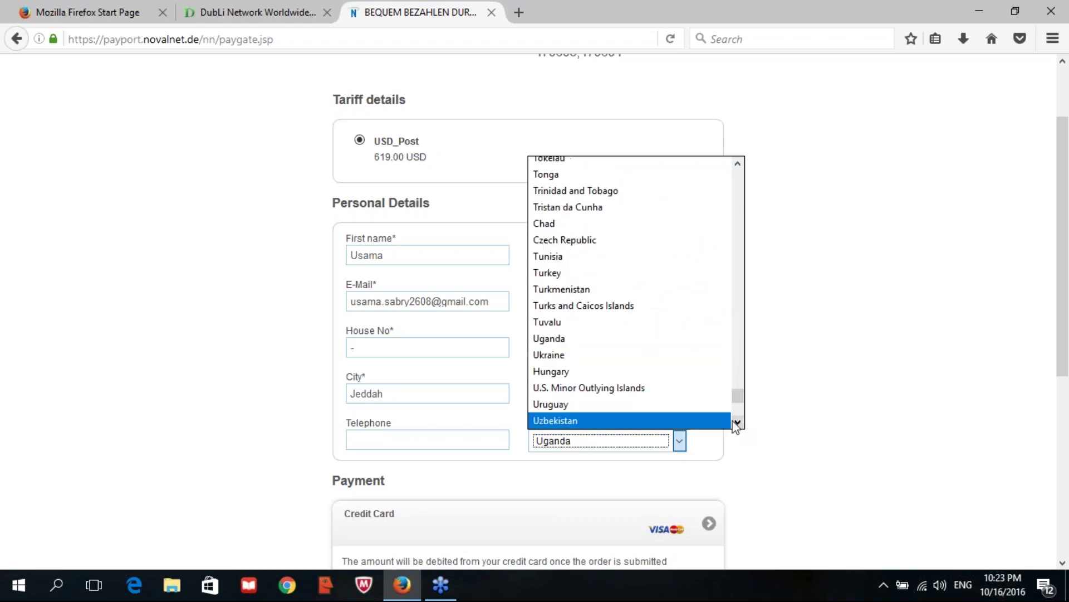
left_click(738, 423)
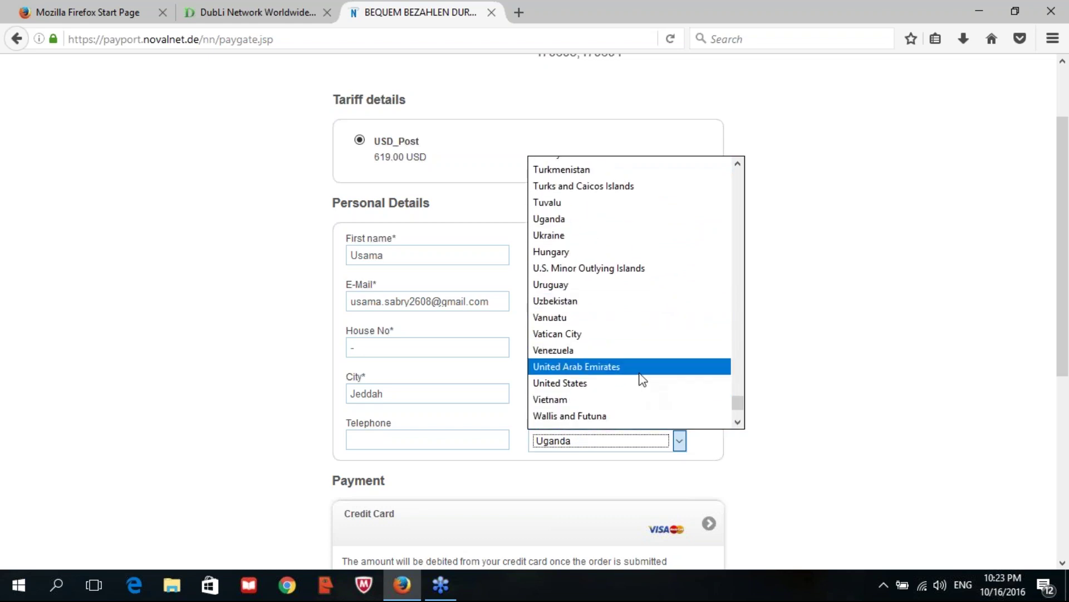
left_click(639, 373)
- Replace the first and last names with the payer's name, then clear the E-Mail and Street fields
left_click_drag(406, 254, 233, 255)
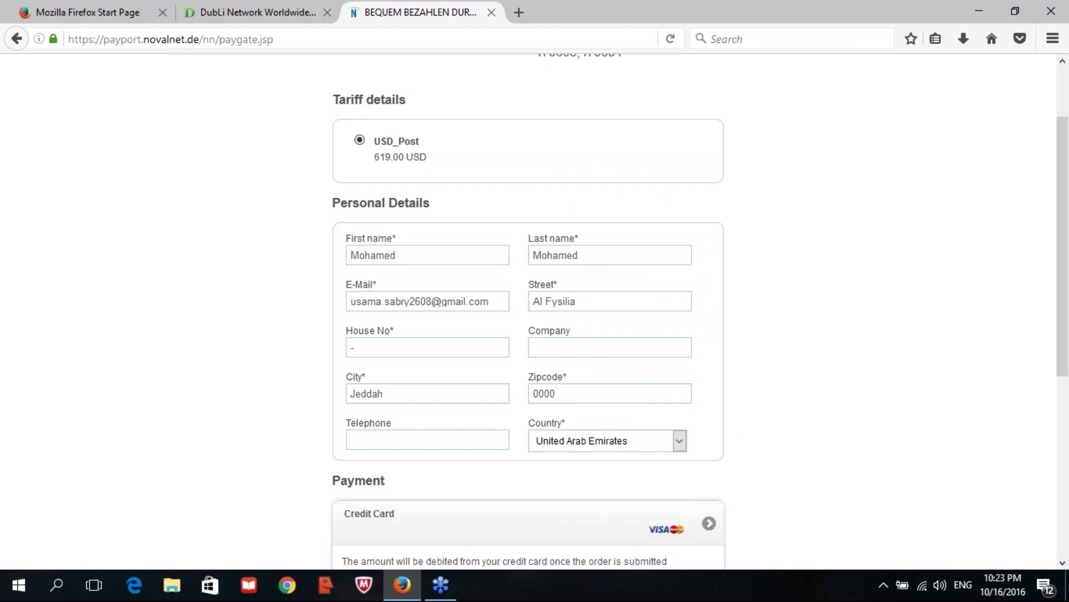
key("Tab")
key("Tab")
key("BackSpace")
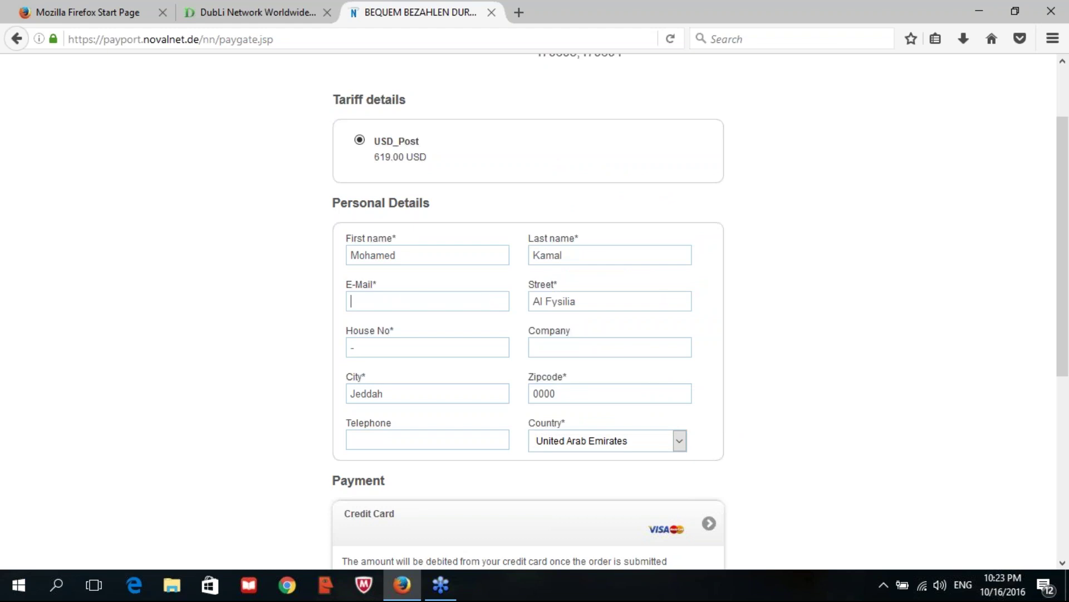
key("Tab")
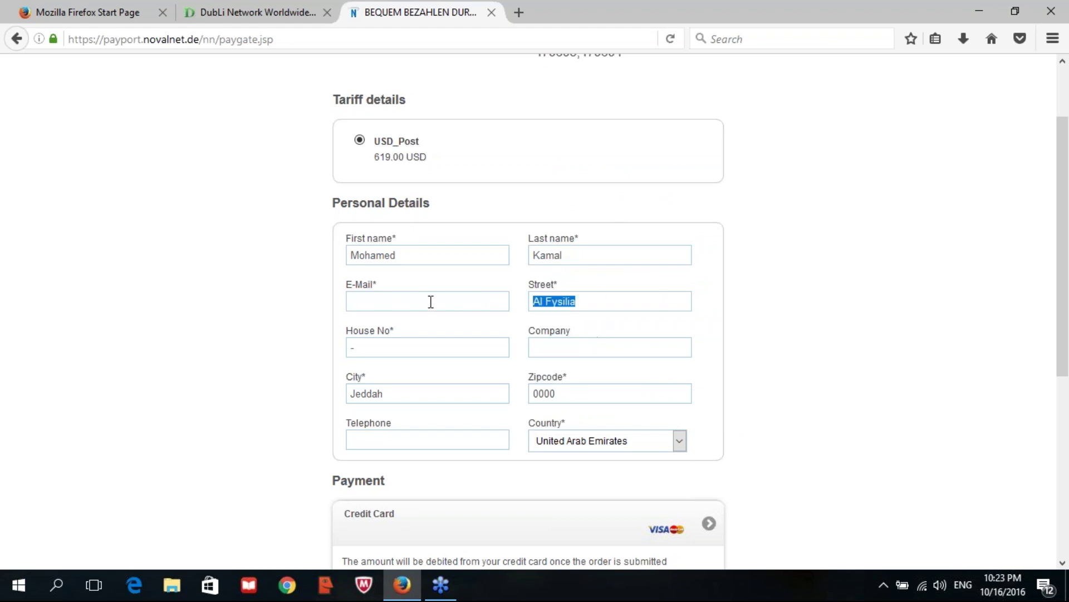
key("BackSpace")
scroll(431, 306, "down", 5)
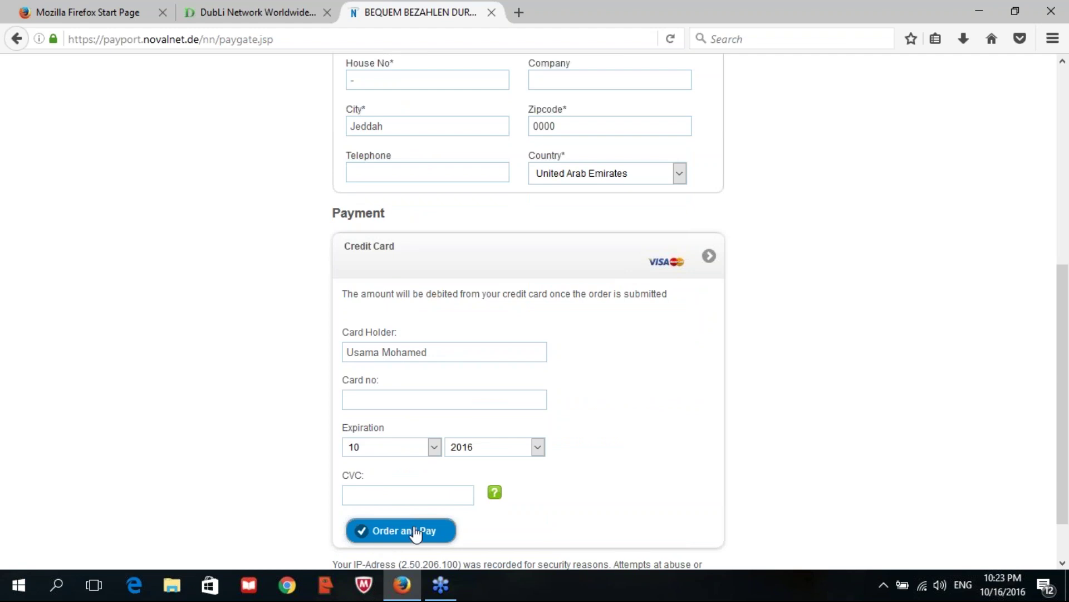
- Look over the payment form, then bring the DubLi Network Worldwide home page tab to the front
scroll(437, 139, "down", 2)
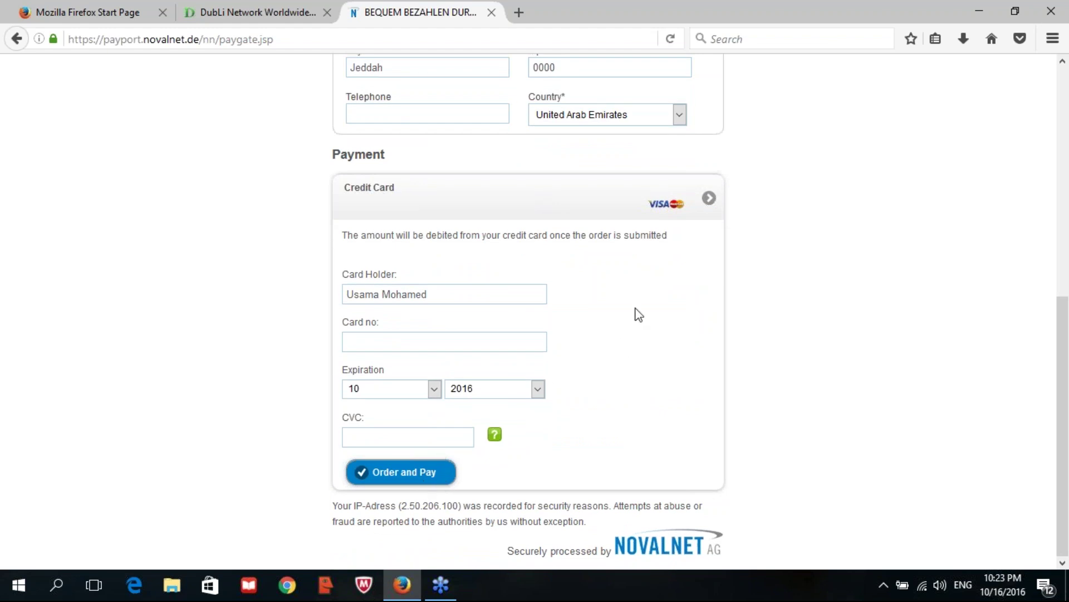
scroll(639, 315, "up", 6)
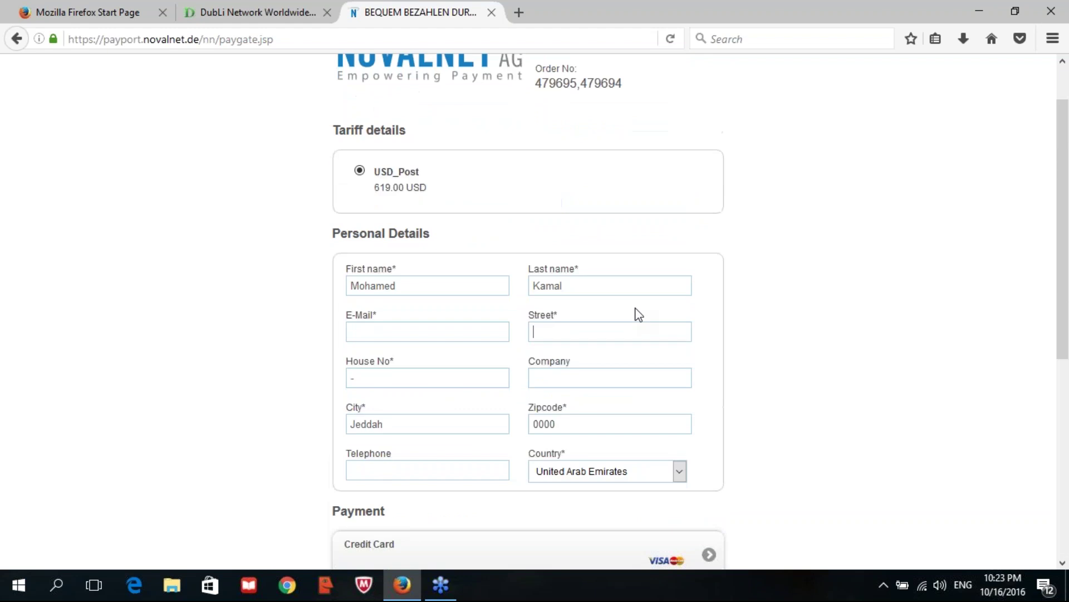
scroll(613, 290, "down", 6)
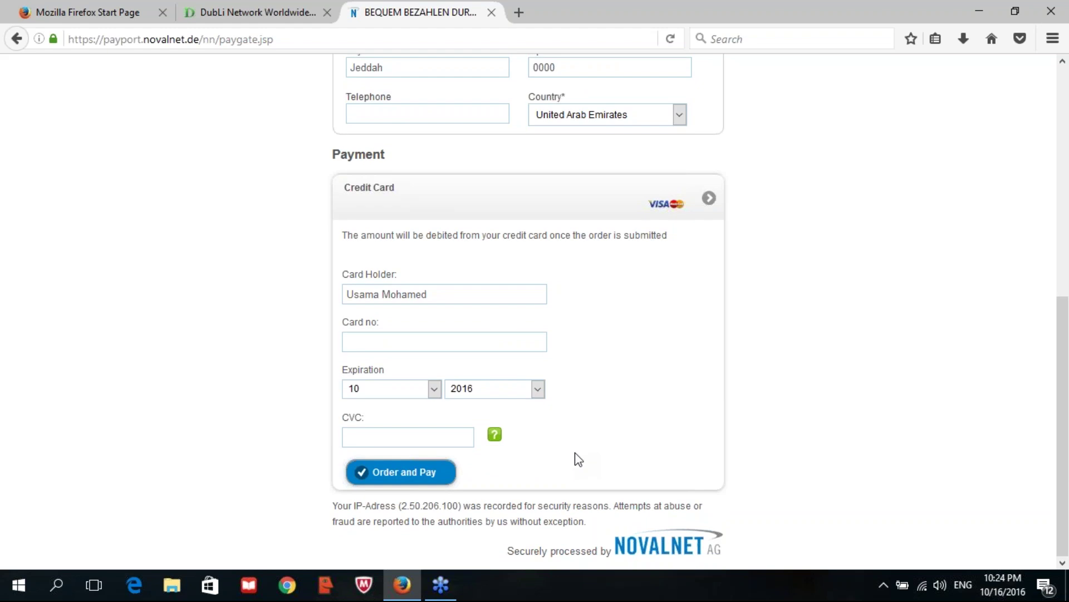
scroll(568, 270, "up", 7)
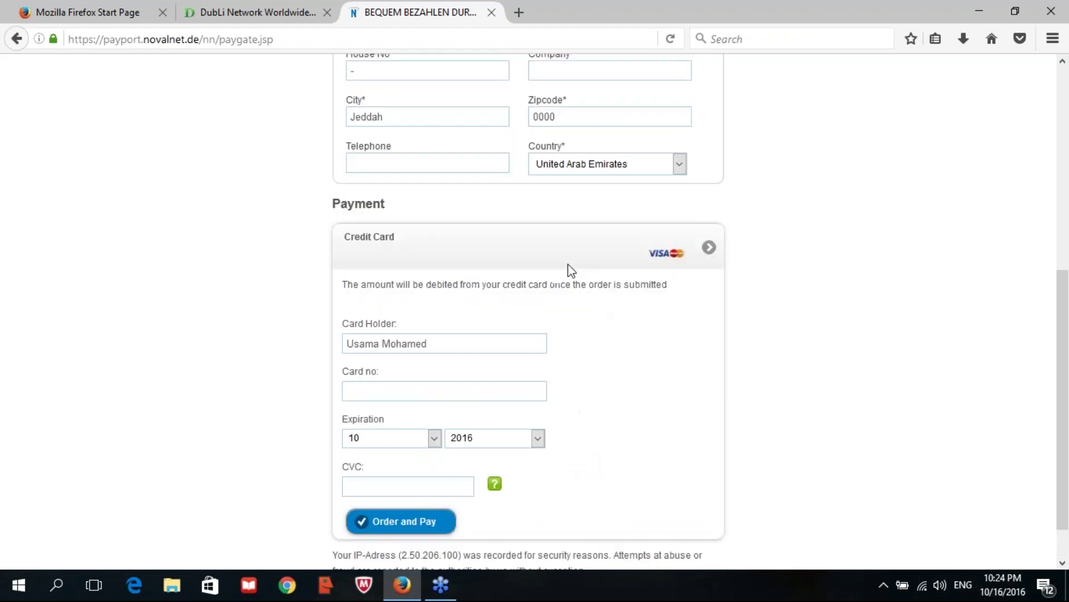
left_click(291, 17)
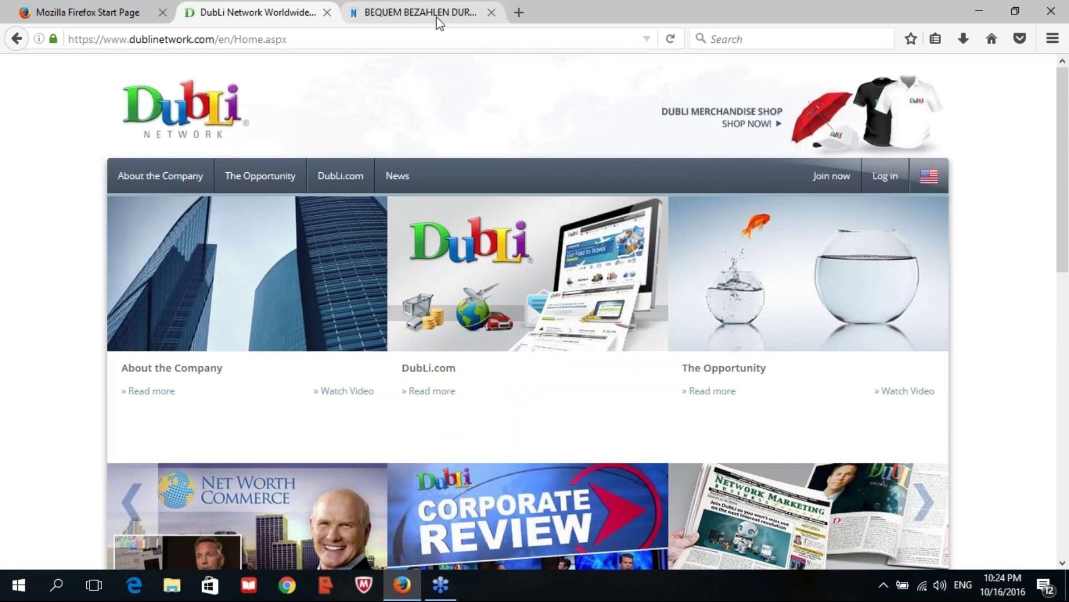
- Return to the Novalnet BEQUEM BEZAHLEN tab and review the form down to the Credit Card section
left_click(437, 16)
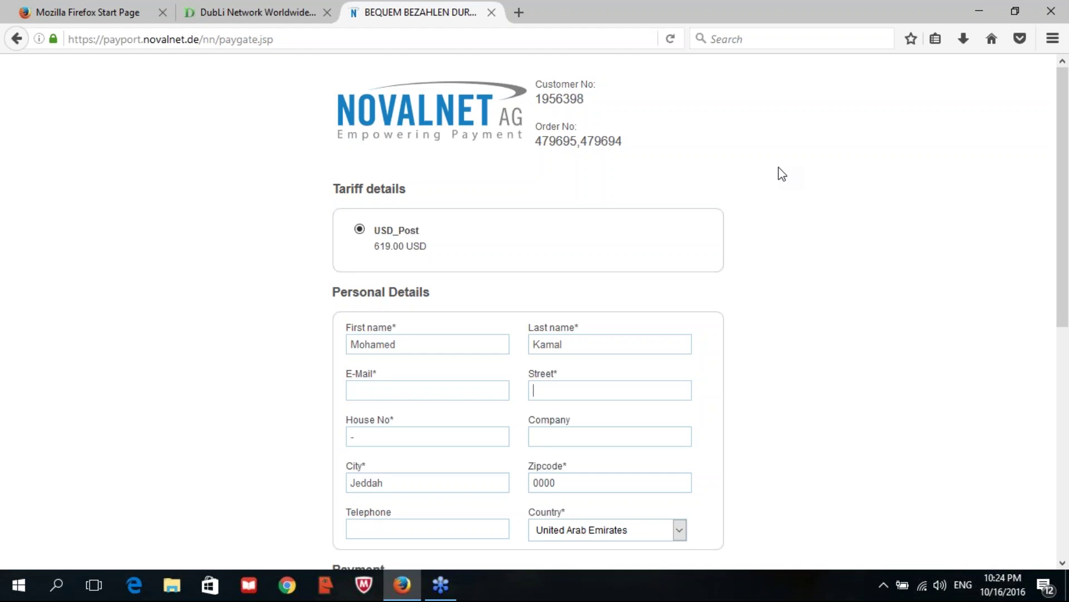
scroll(775, 179, "down", 6)
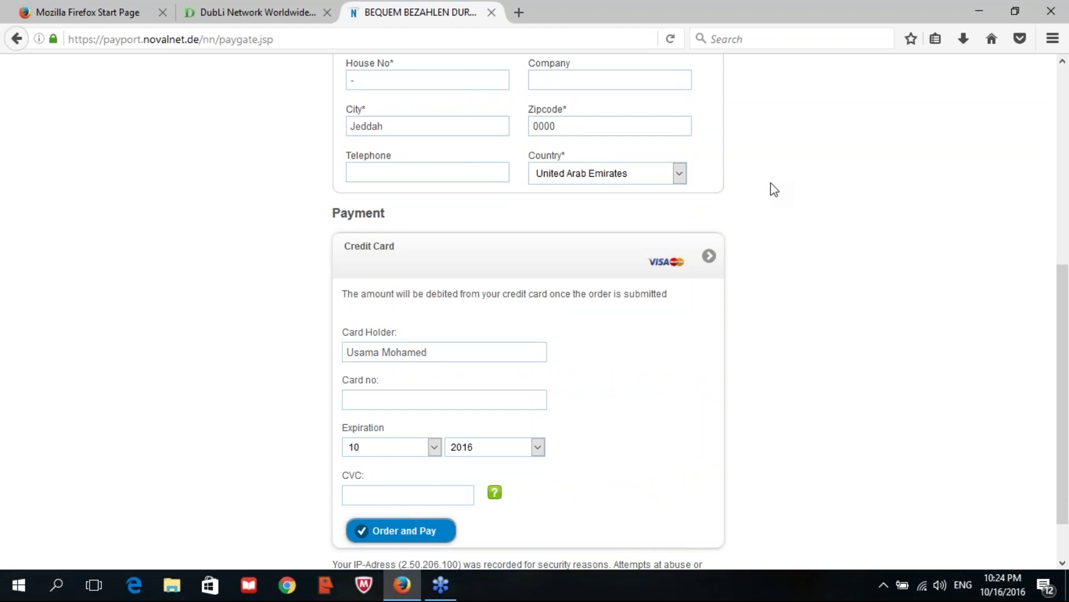
scroll(774, 189, "up", 5)
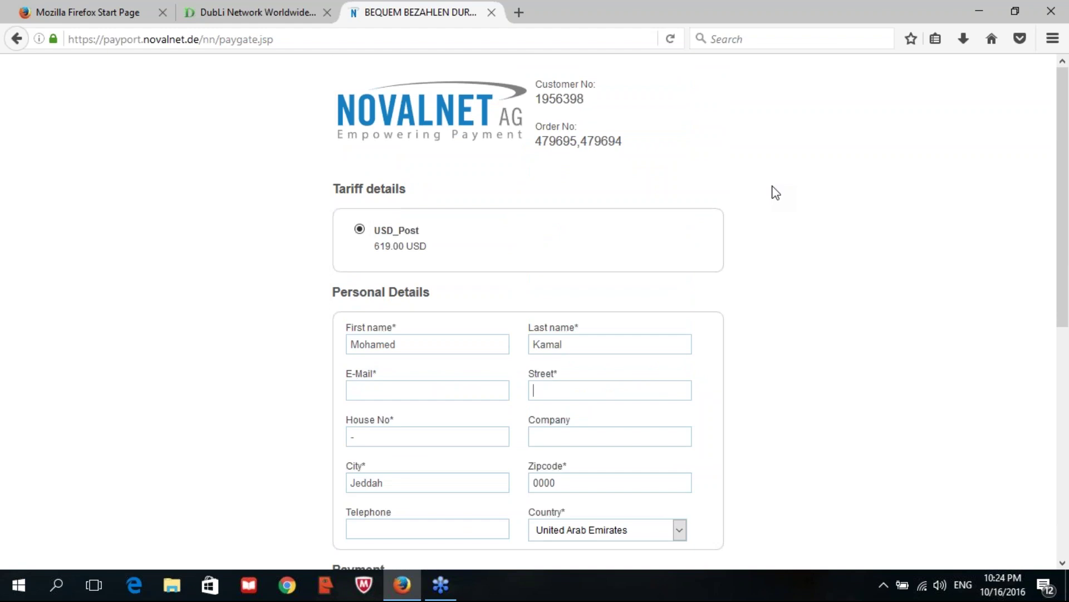